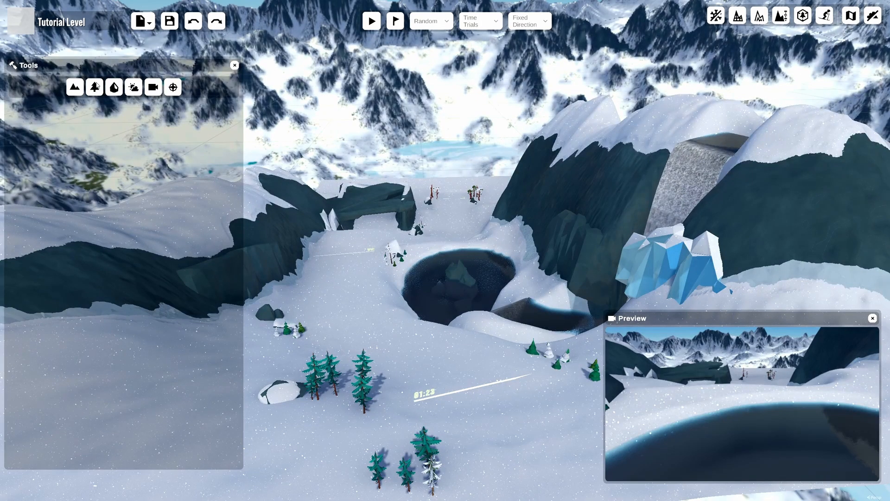
Open the Time & Weather tool and apply the Evening light preset.
left_click(134, 89)
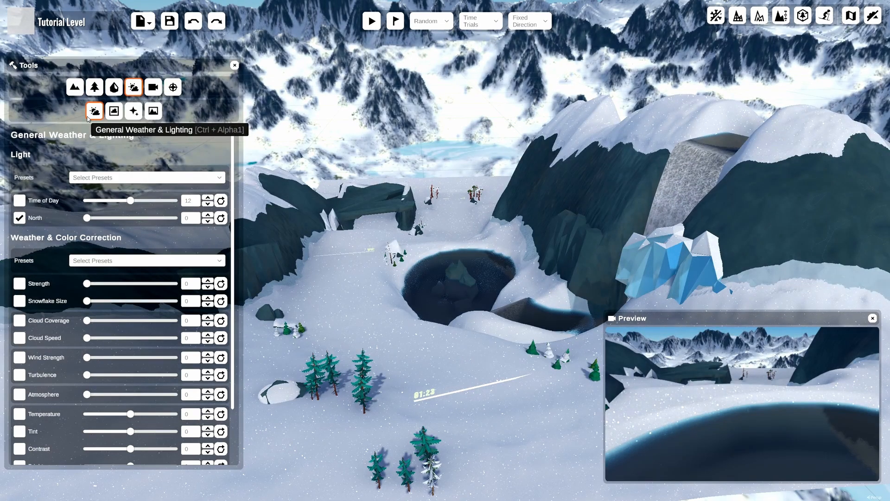
left_click(119, 179)
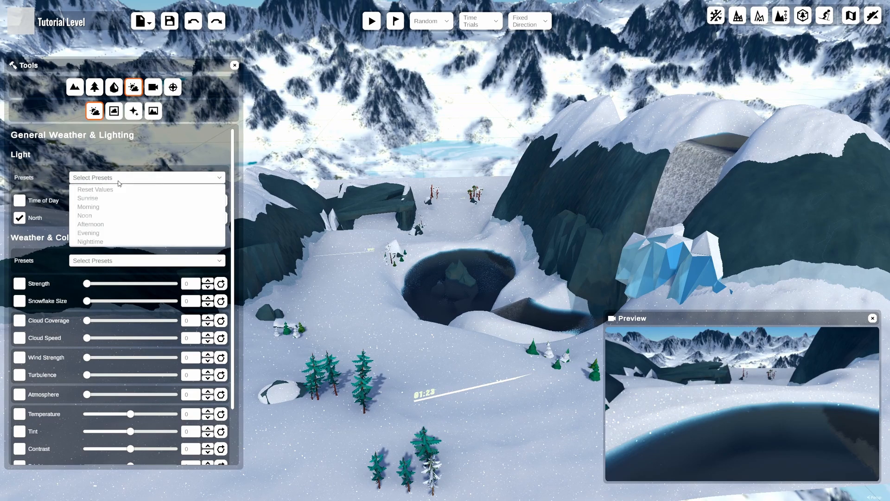
left_click(102, 235)
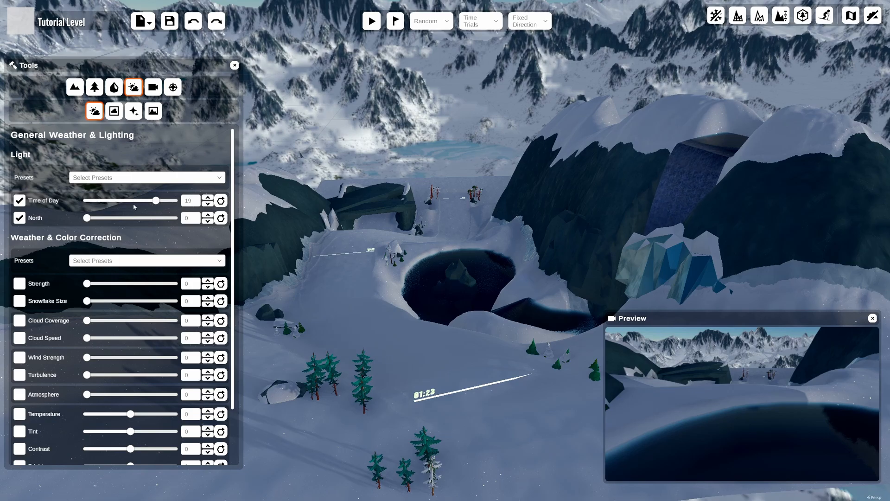
Set the time of day to 24, then back to 12.
left_click_drag(156, 203, 195, 185)
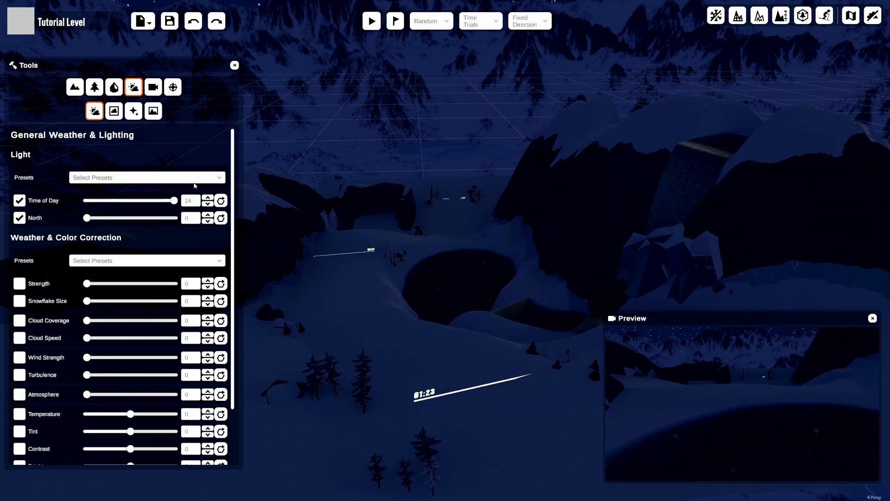
left_click_drag(177, 206, 131, 204)
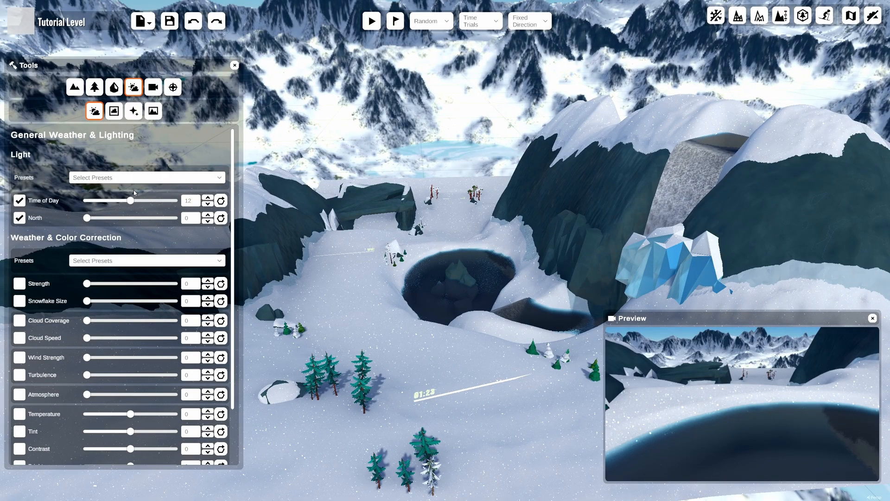
Set the North direction of the trail to 360.
middle_click_drag(454, 364, 457, 239)
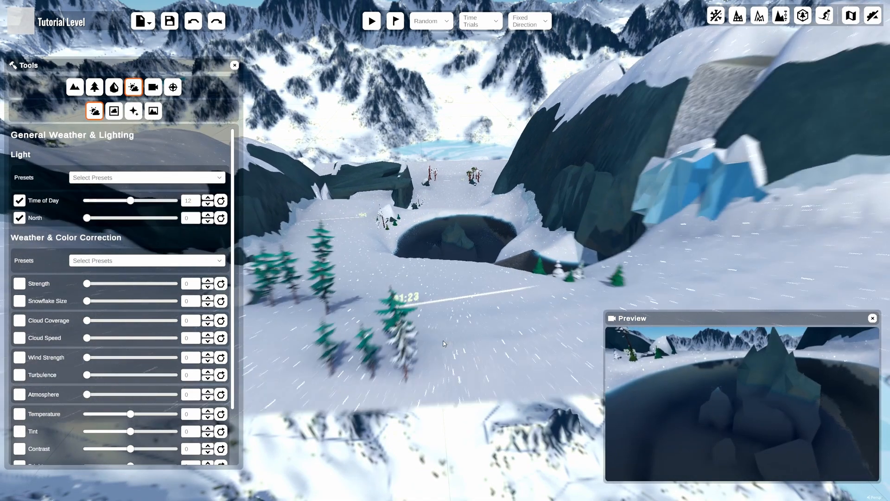
scroll(457, 239, "up", 4)
right_click_drag(456, 239, 464, 385)
scroll(403, 400, "down", 3)
middle_click_drag(417, 331, 393, 367)
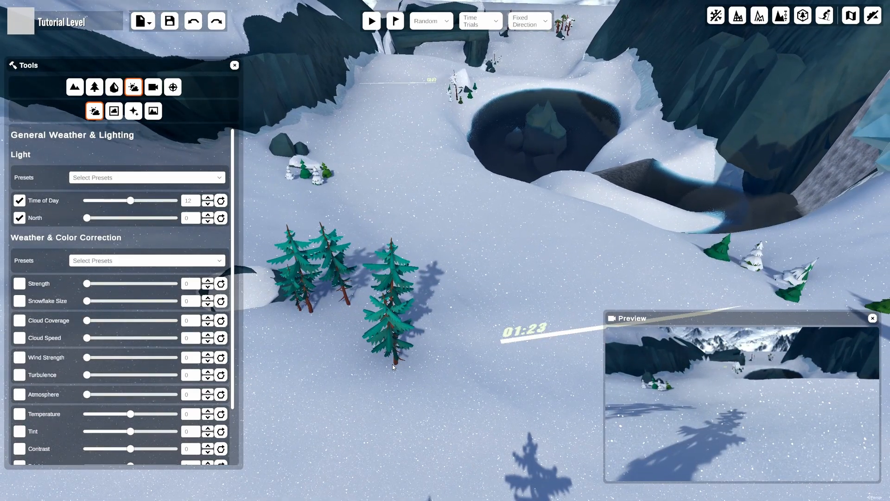
left_click(96, 219)
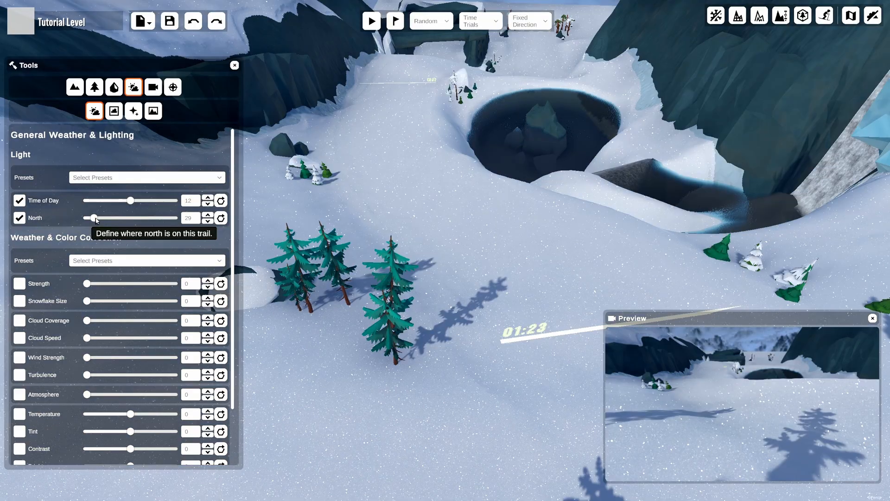
left_click_drag(96, 220, 179, 240)
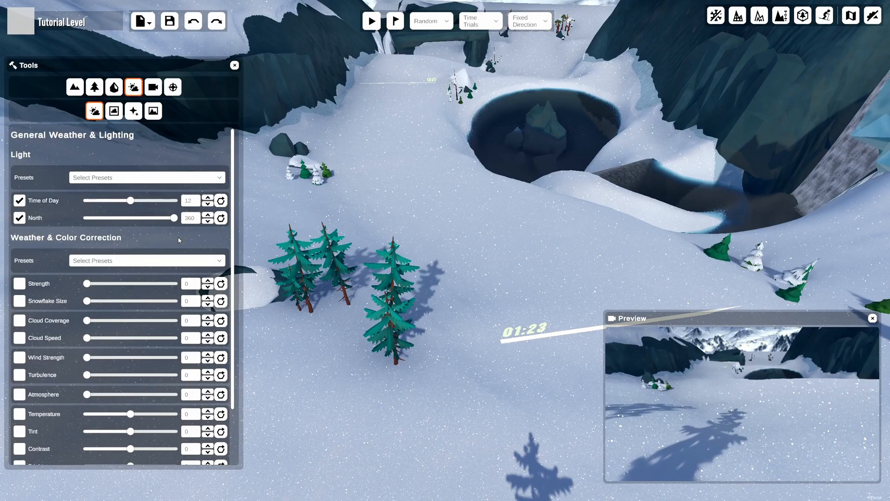
Apply the Sunny and windy weather preset.
scroll(133, 181, "down", 2)
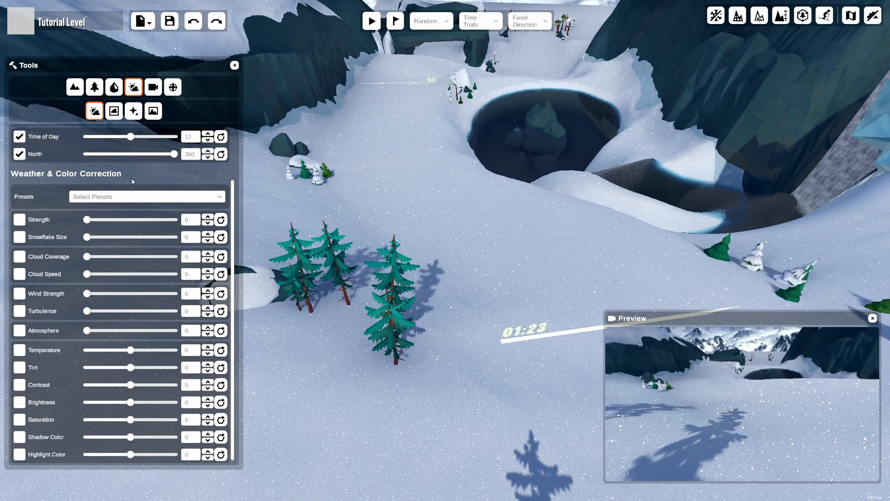
left_click(139, 197)
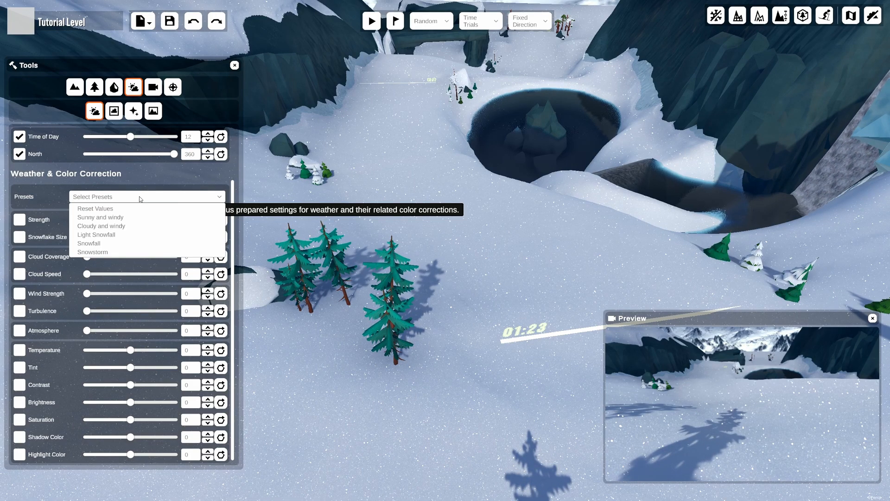
left_click(138, 217)
Apply the Snowfall weather preset and reset its snow strength.
left_click(140, 199)
left_click(123, 244)
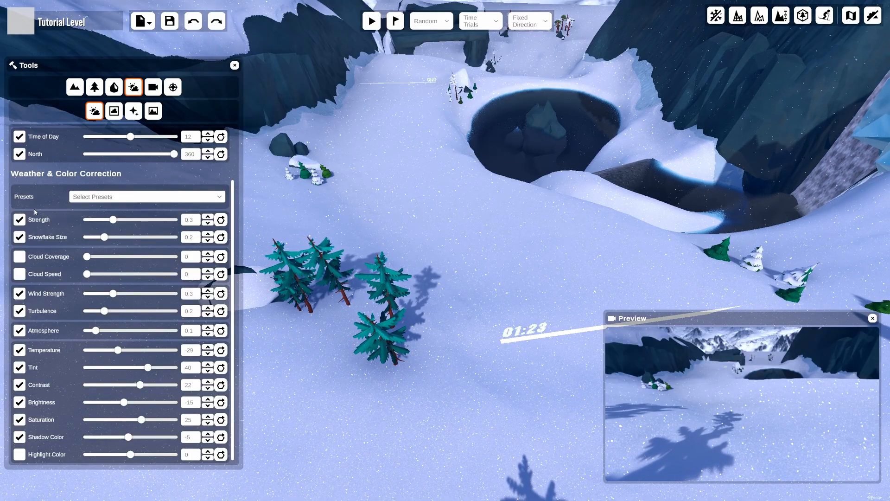
left_click(221, 220)
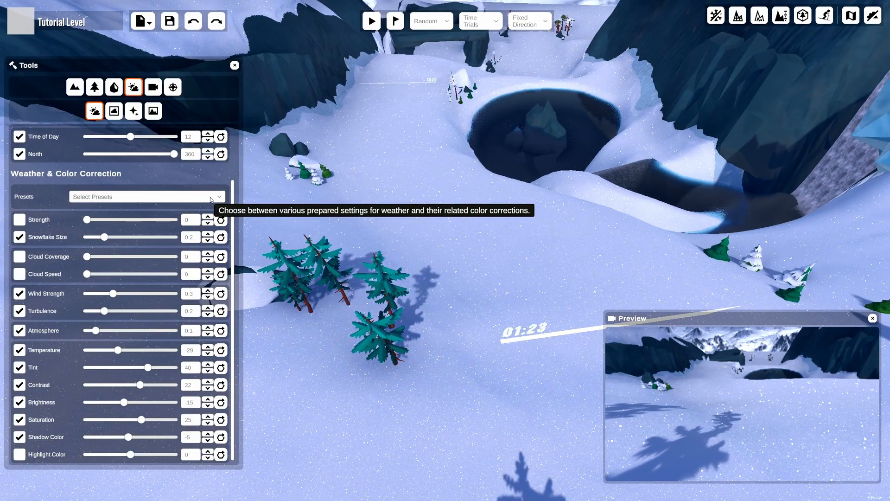
Reset all weather and color correction values with the Reset Values preset.
left_click(210, 199)
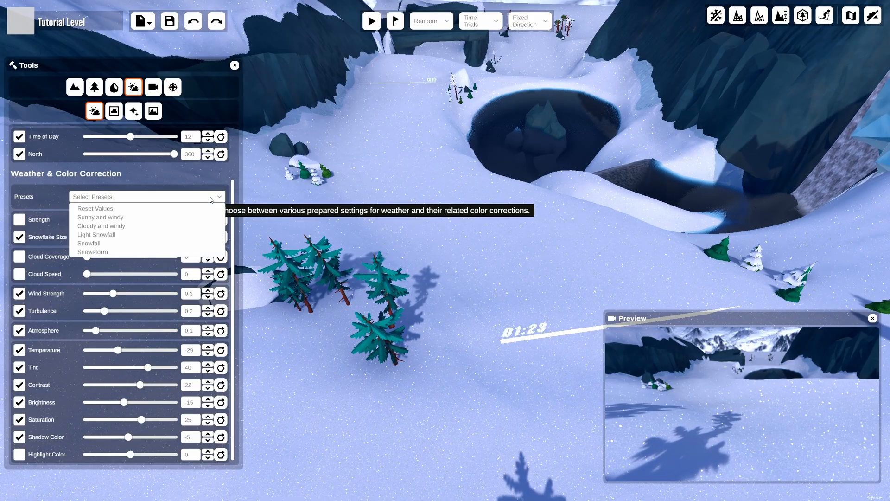
left_click(118, 209)
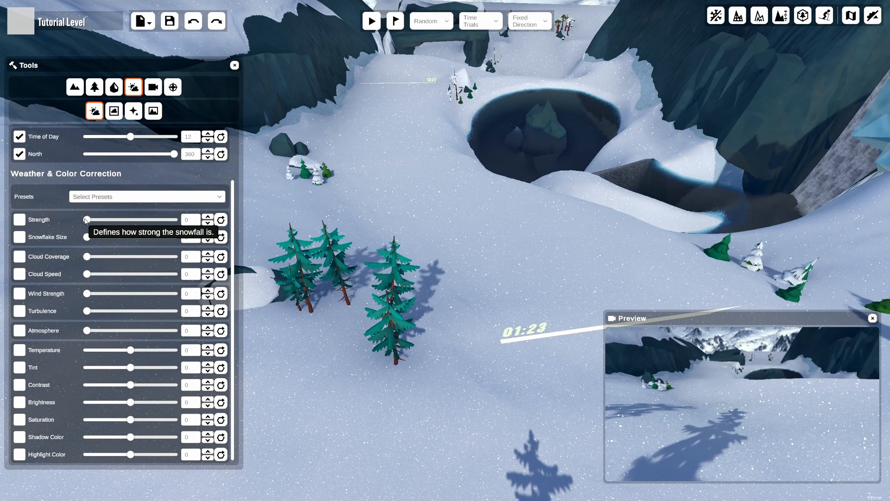
Try a snow strength of about 0.495 and snowflake size of about 0.925, then reset both.
left_click_drag(86, 221, 131, 223)
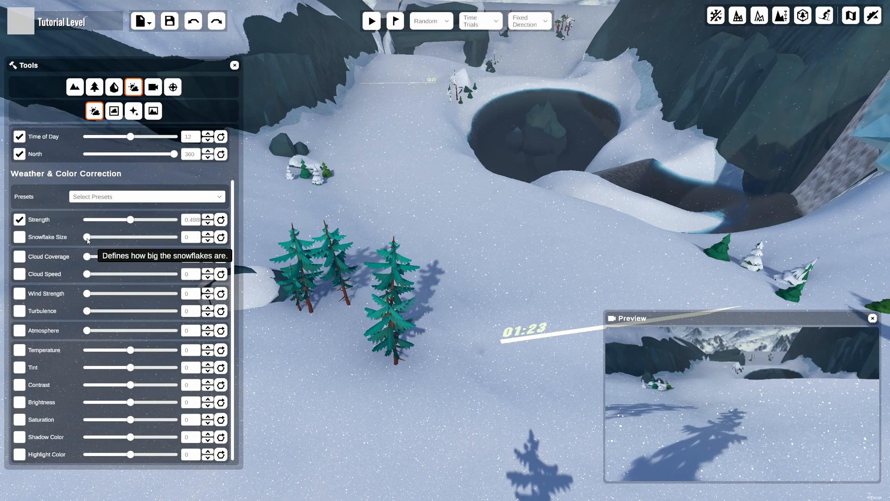
left_click_drag(88, 240, 168, 237)
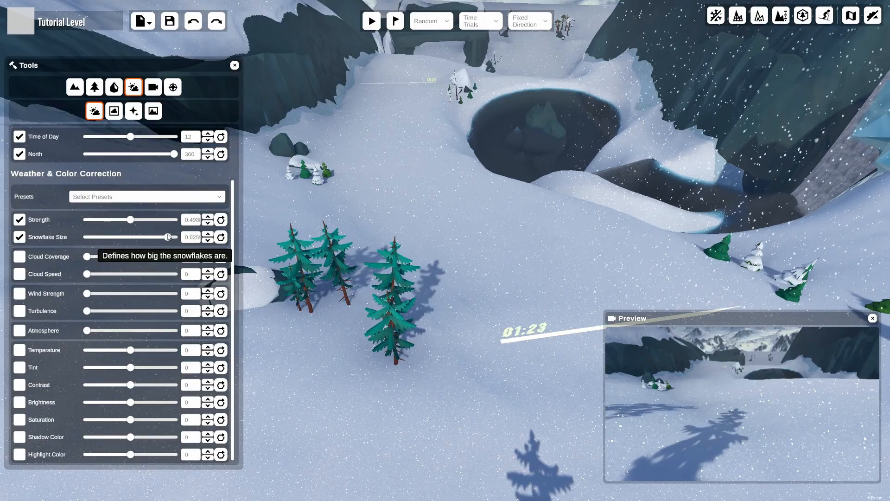
mouse_move(420, 253)
right_mouse_down()
mouse_move(410, 214)
mouse_move(429, 249)
right_mouse_up()
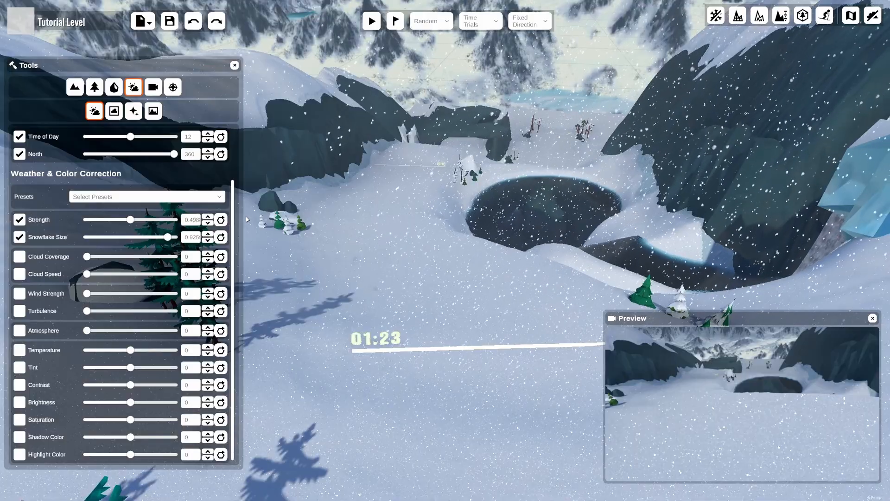
left_click(220, 220)
left_click(221, 237)
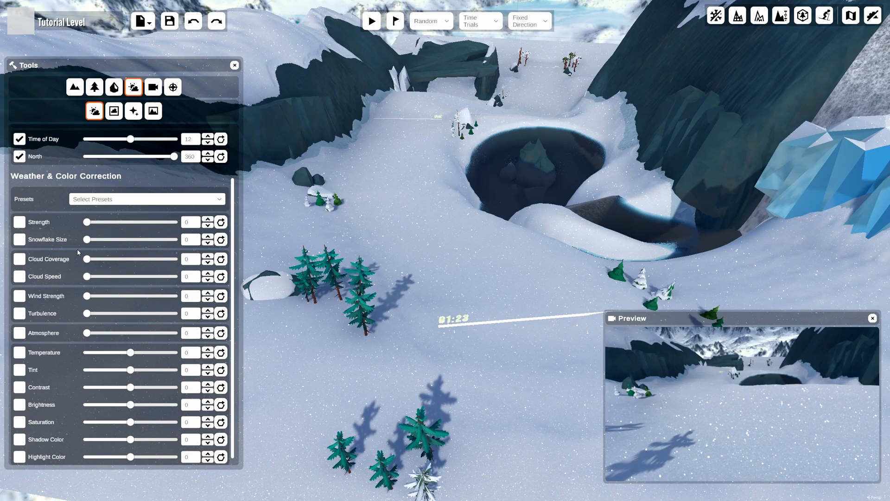
Try cloud coverage of about 0.763 and cloud speed of about 0.898, then reset both.
left_click(154, 258)
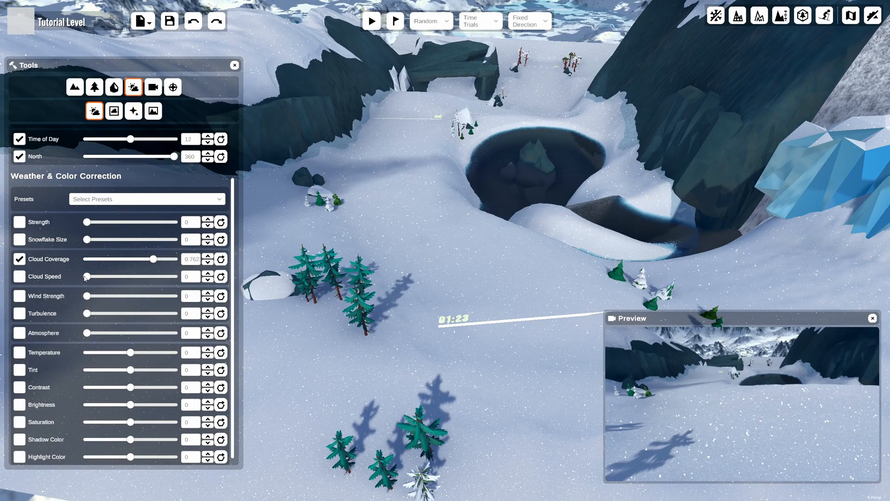
left_click_drag(87, 277, 164, 277)
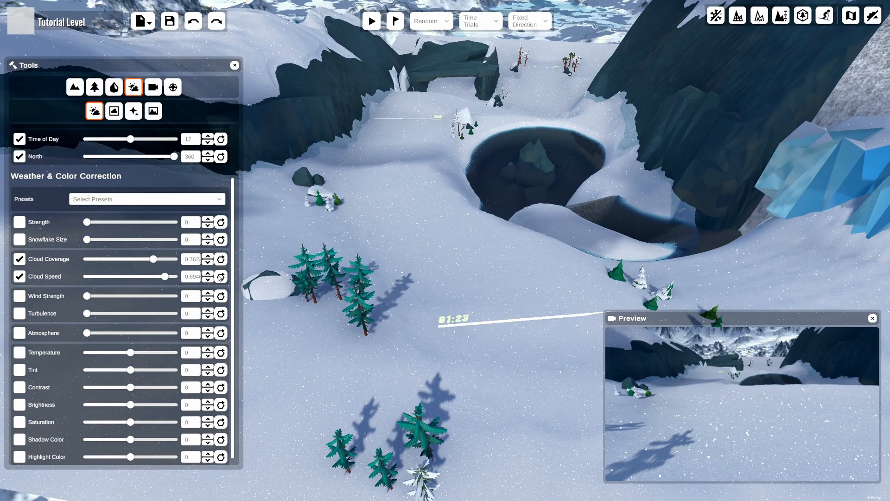
left_click(222, 277)
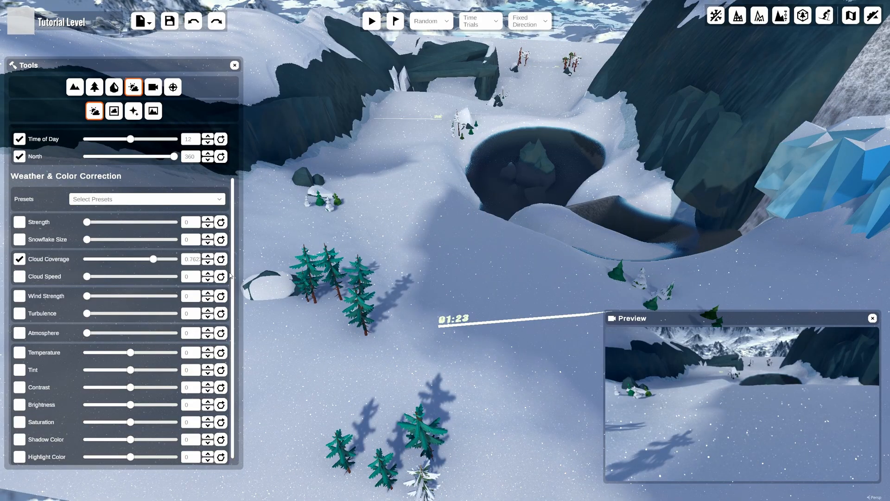
left_click(222, 259)
Set wind strength to about 0.688 and turbulence to about 0.768.
middle_click_drag(320, 388, 338, 337)
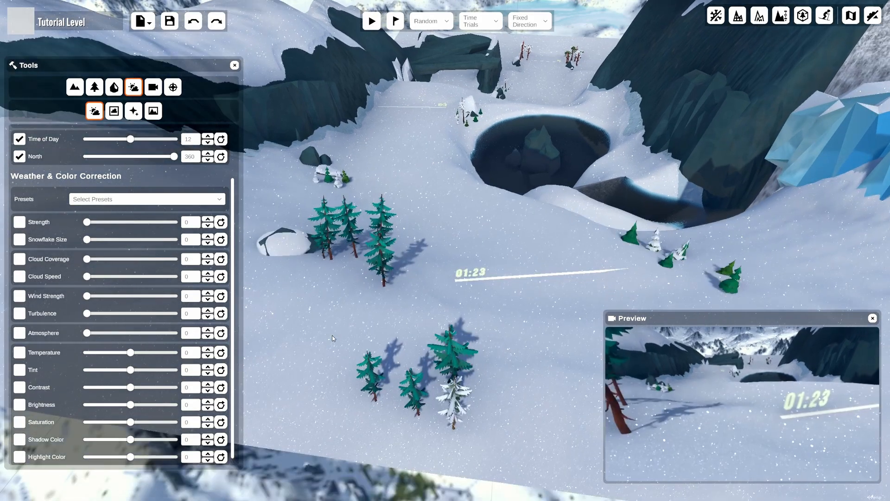
scroll(338, 337, "up", 1)
scroll(344, 332, "up", 3)
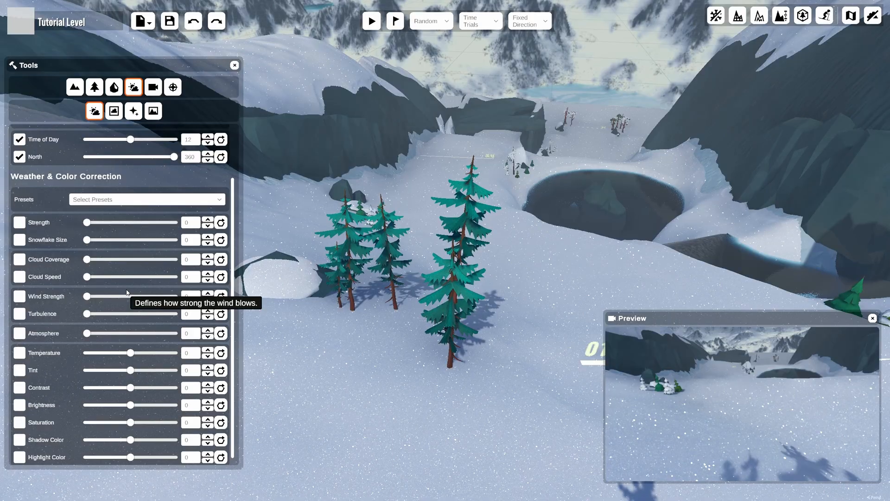
left_click_drag(87, 298, 145, 295)
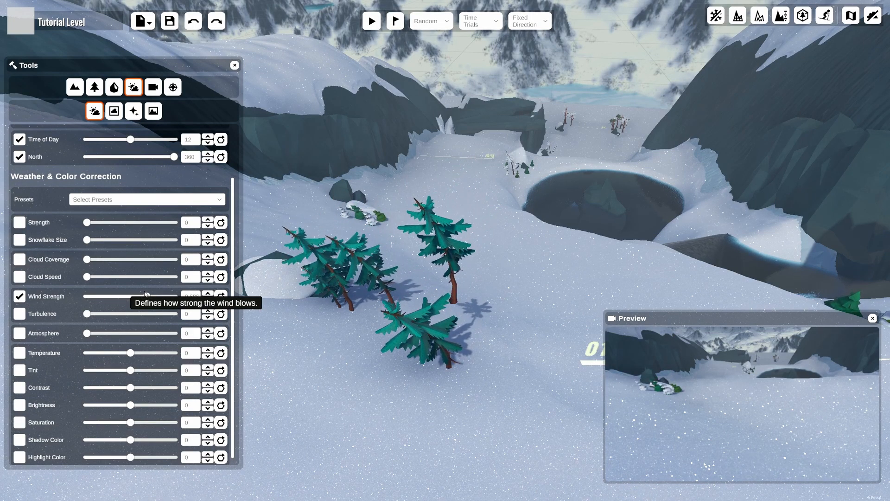
left_click_drag(87, 315, 154, 314)
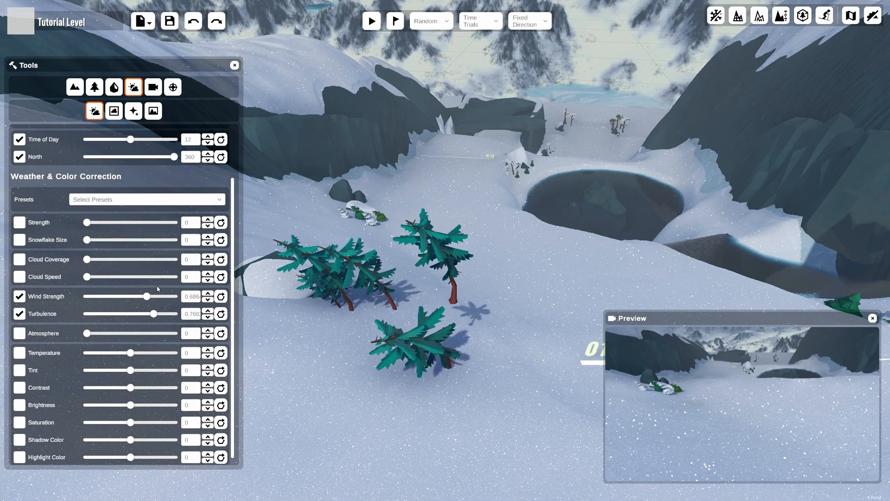
Set snow strength to about 0.719 and snowflake size to about 0.810, then reset wind strength and turbulence.
left_click_drag(87, 222, 157, 240)
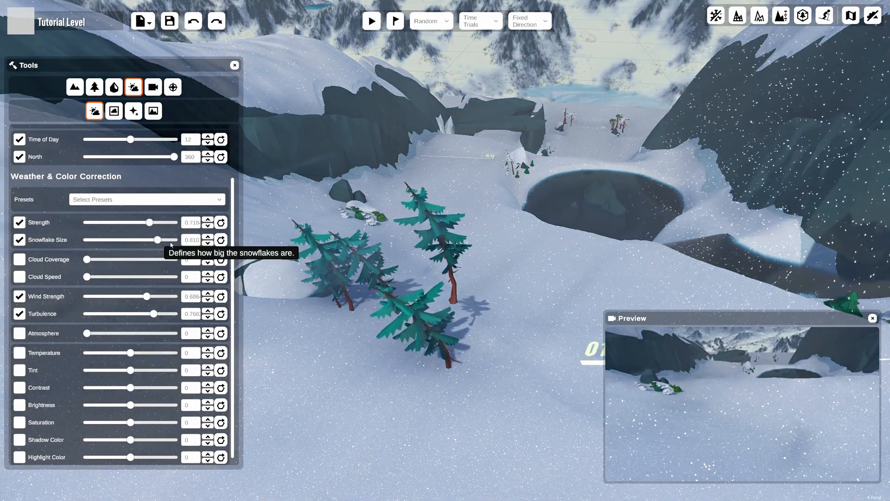
mouse_move(469, 261)
middle_mouse_down()
mouse_move(461, 261)
mouse_move(487, 255)
mouse_move(478, 259)
middle_mouse_up()
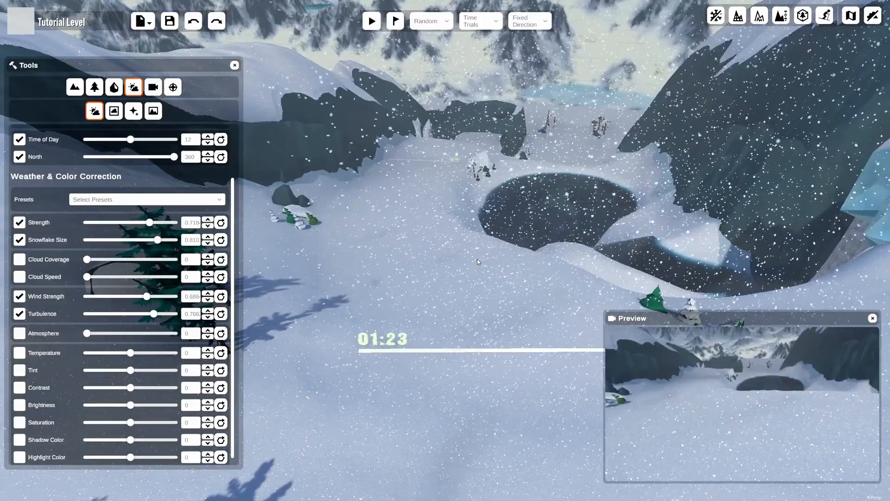
left_click(220, 297)
left_click(220, 314)
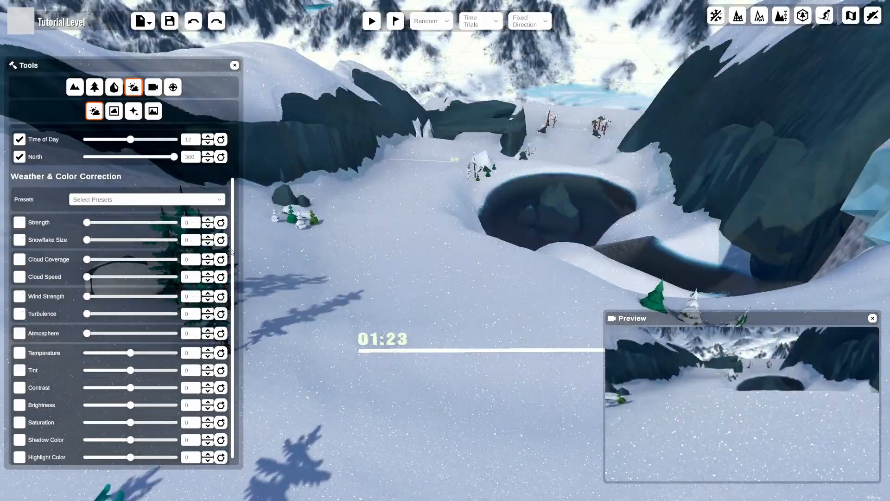
left_click_drag(232, 305, 233, 309)
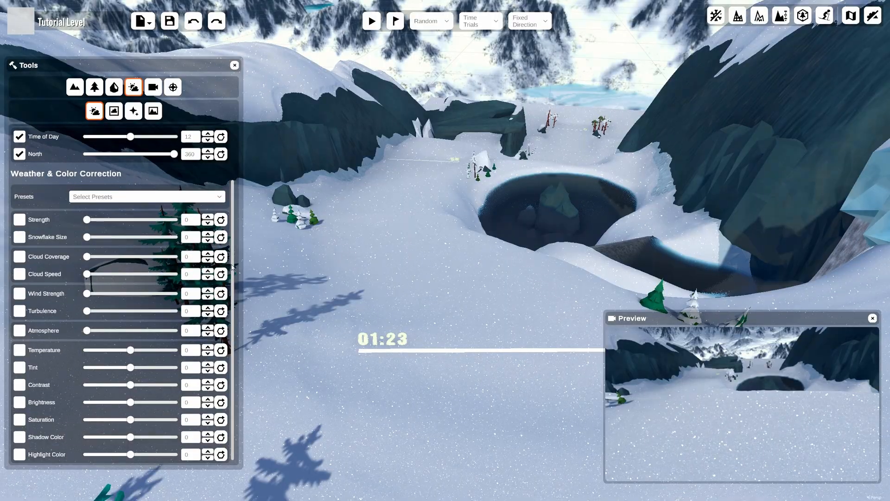
Set the atmosphere to 0.2.
left_click_drag(88, 333, 106, 339)
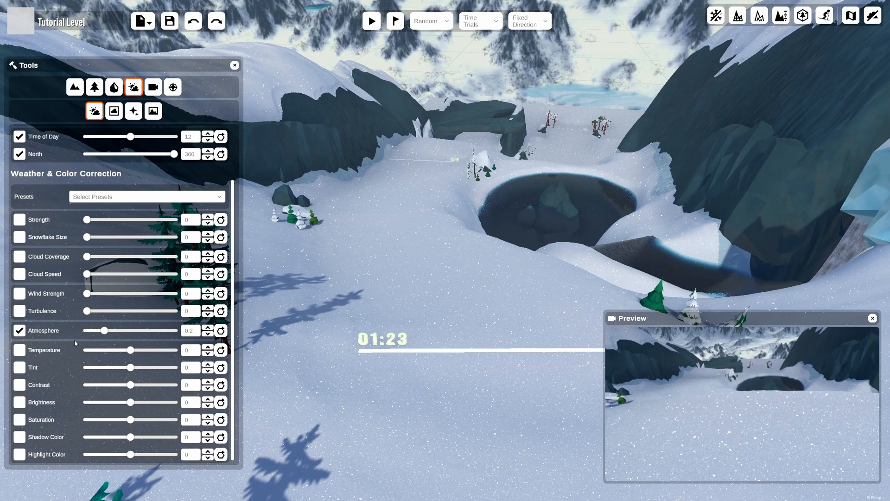
Try a color temperature of -100 and a tint of -100, resetting each afterwards.
left_click_drag(131, 349, 88, 358)
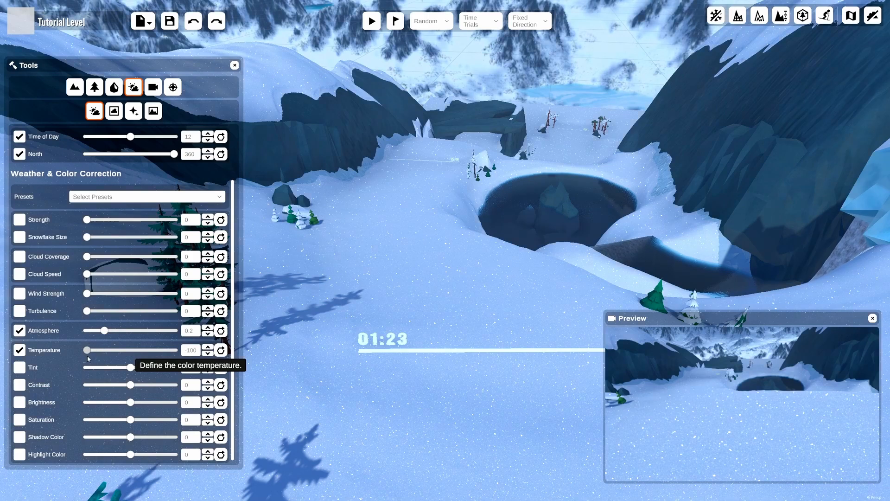
left_click(221, 351)
left_click_drag(131, 368, 83, 372)
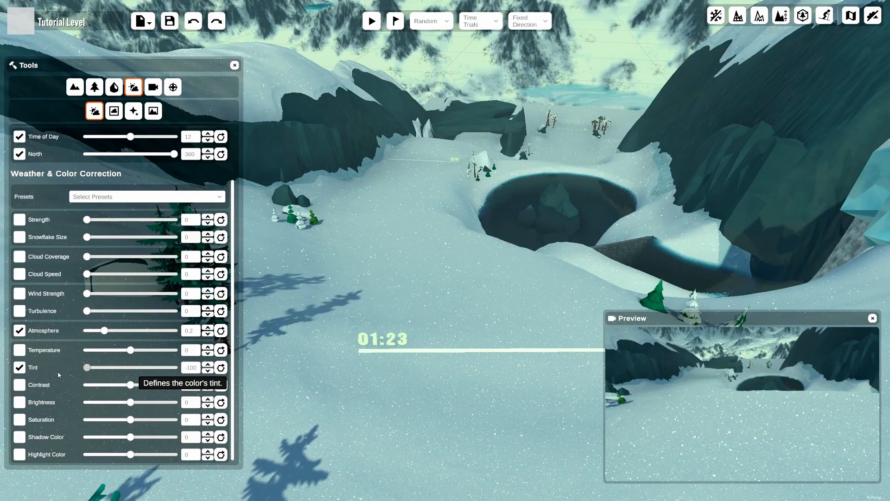
left_click_drag(87, 367, 65, 388)
Try a saturation of about 99, then reset brightness and saturation.
left_click_drag(132, 403, 174, 420)
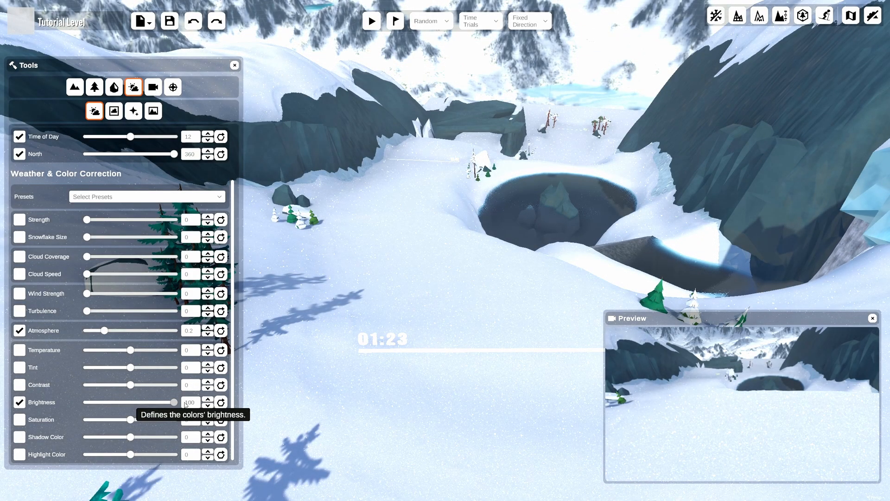
left_click(221, 402)
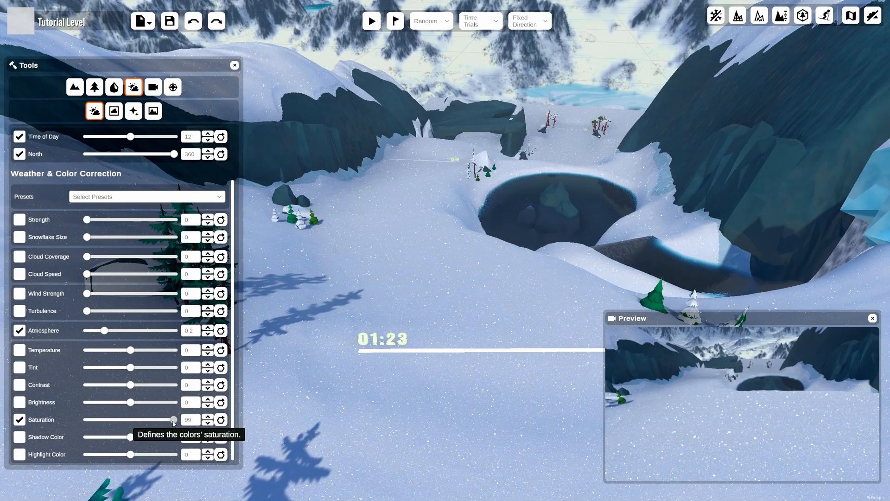
left_click(221, 420)
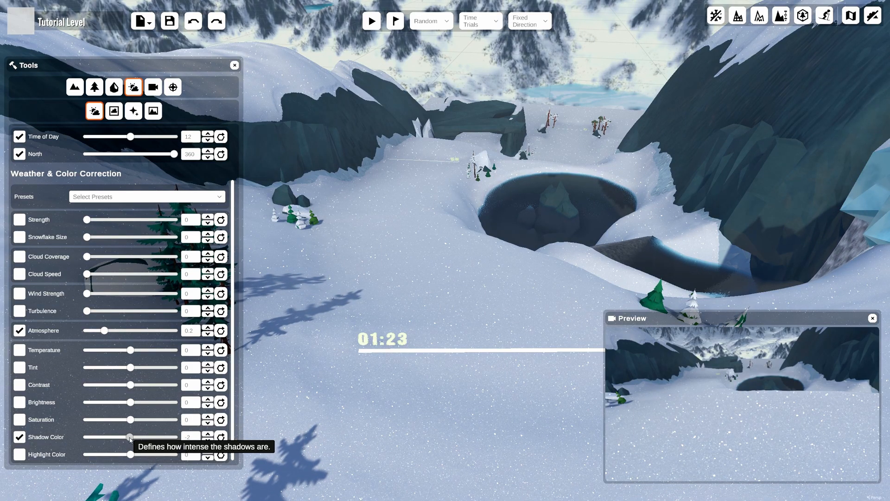
Try a lower shadow color and reset it, and push highlight color to 100.
left_click_drag(128, 438, 62, 427)
left_click(223, 437)
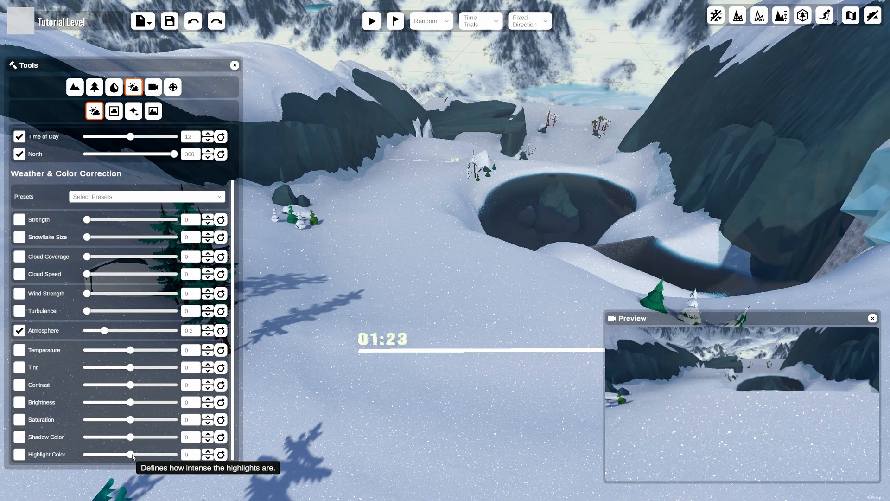
left_click_drag(132, 457, 234, 454)
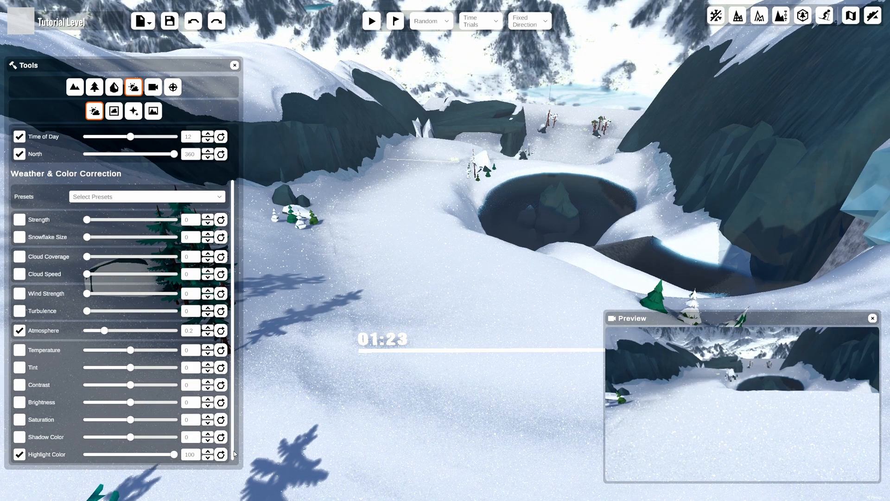
Apply a weather preset from the presets list.
left_click(170, 200)
left_click(145, 230)
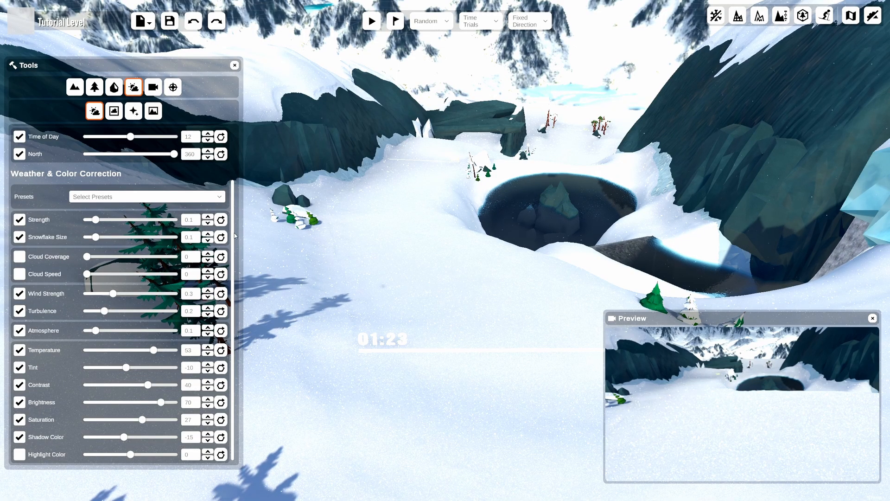
Open the Weather & Lighting Modifier and add a new effect volume.
left_click(114, 113)
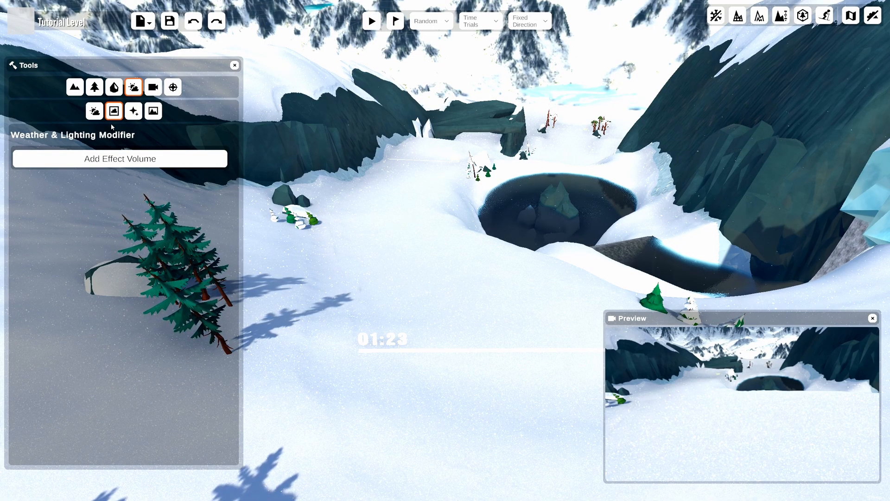
left_click(126, 151)
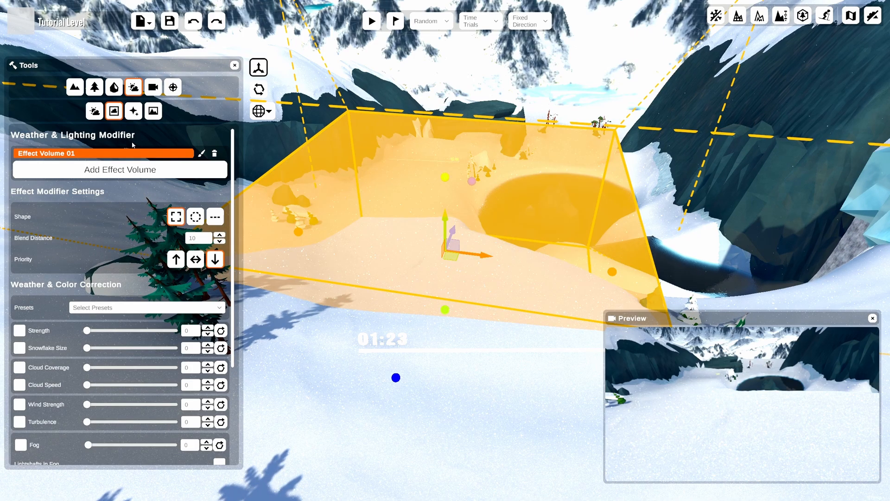
Move and scale the box effect volume over the slope beside the frozen pond.
left_click_drag(446, 226, 447, 108)
key("e")
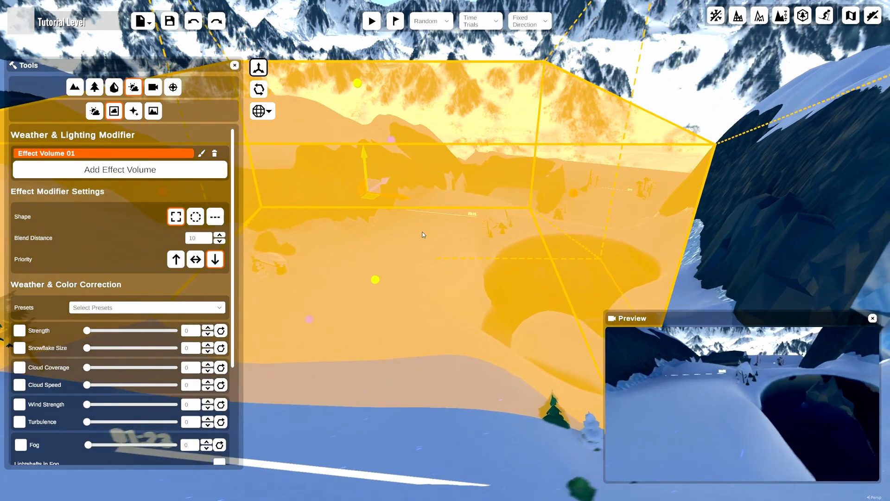
middle_click_drag(423, 232, 371, 270)
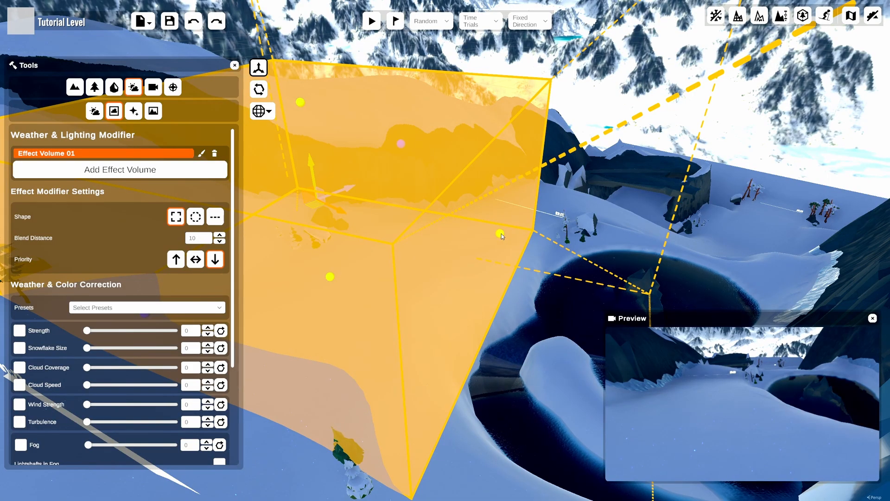
left_click_drag(501, 237, 705, 269)
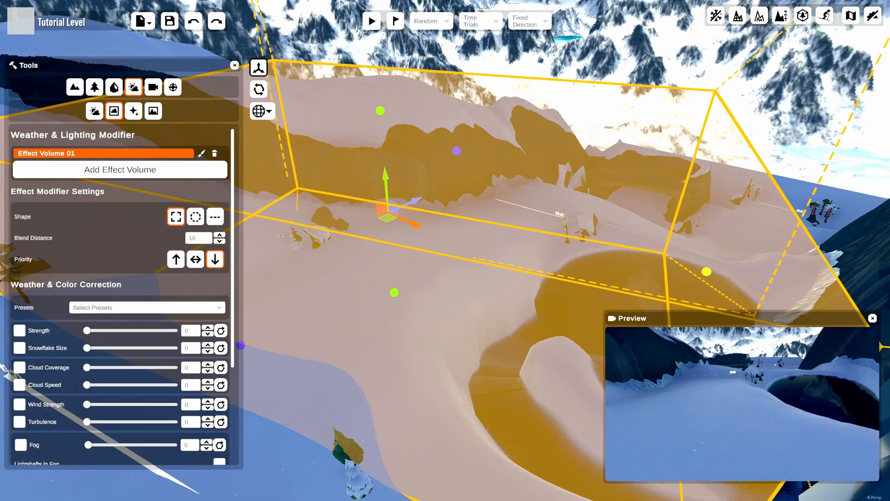
middle_click_drag(563, 249, 523, 231)
middle_click_drag(487, 274, 545, 238)
left_click_drag(472, 248, 469, 363)
right_click_drag(480, 293, 486, 263)
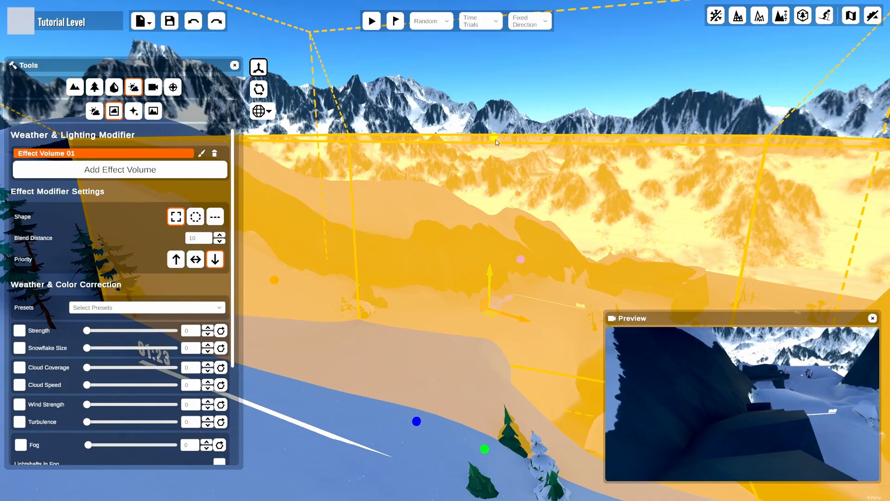
left_click_drag(496, 140, 498, 58)
middle_click_drag(524, 186, 485, 202)
right_click_drag(485, 201, 469, 193)
scroll(463, 196, "down", 1)
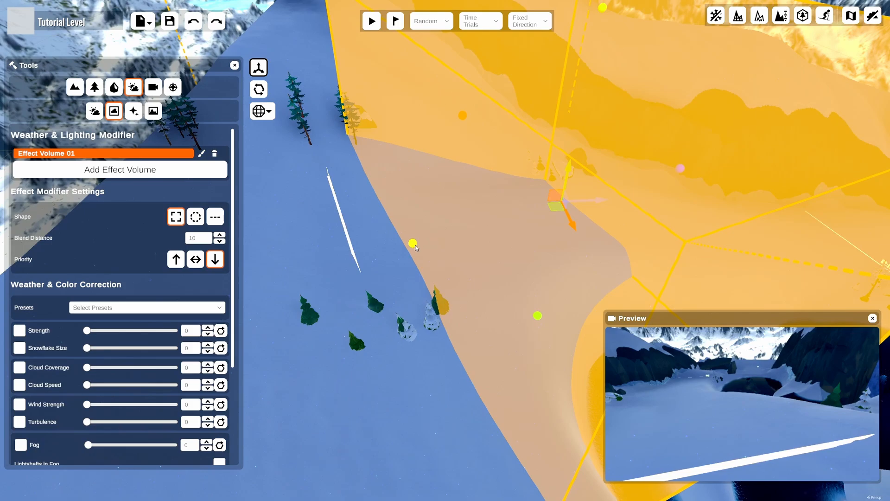
left_click_drag(415, 246, 260, 287)
scroll(520, 239, "down", 3)
right_click_drag(537, 234, 488, 263)
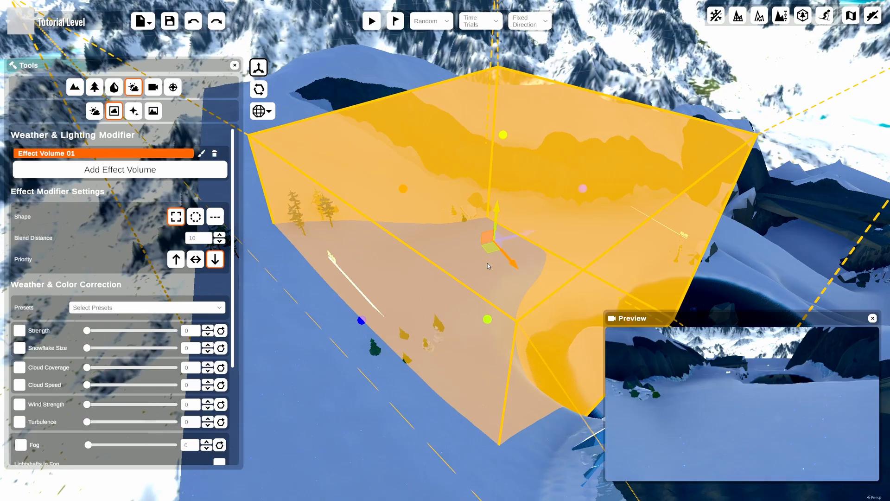
Try the sphere and third volume shapes, reshape the volume, and undo back to the box.
left_click(193, 220)
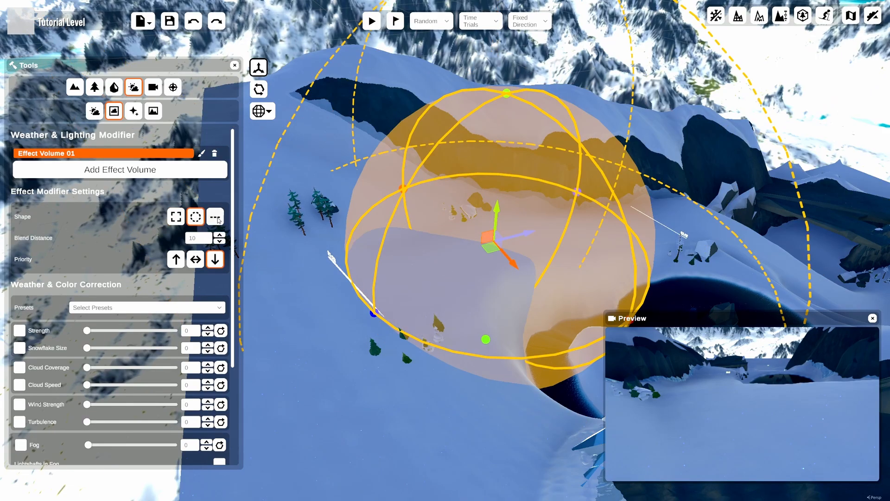
left_click(216, 218)
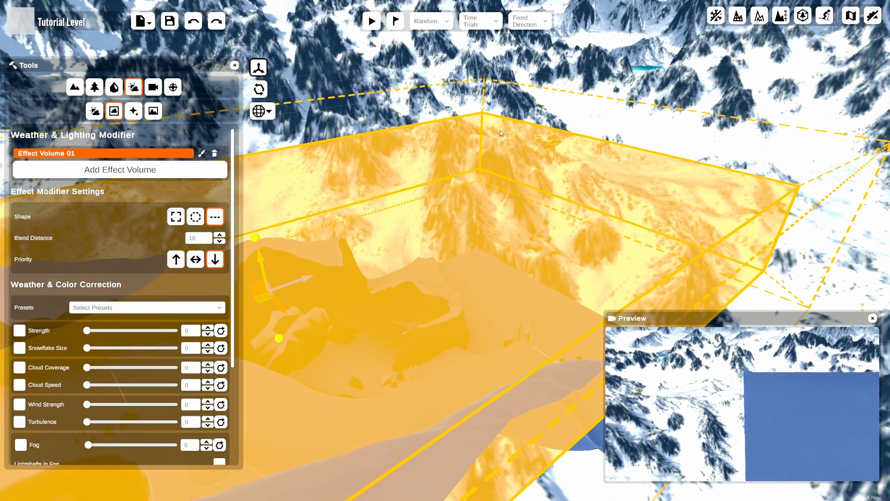
right_click_drag(480, 335, 369, 368)
middle_click_drag(369, 368, 380, 241)
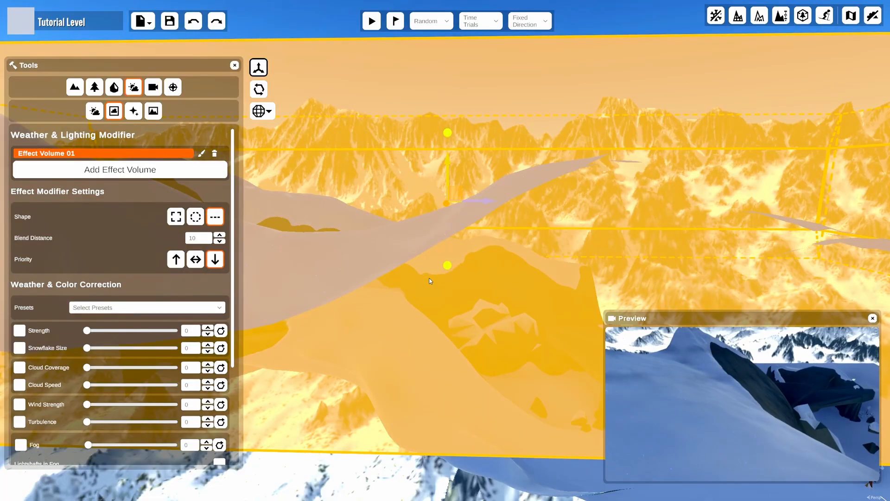
mouse_move(448, 267)
left_mouse_down()
mouse_move(448, 412)
mouse_move(448, 263)
left_mouse_up()
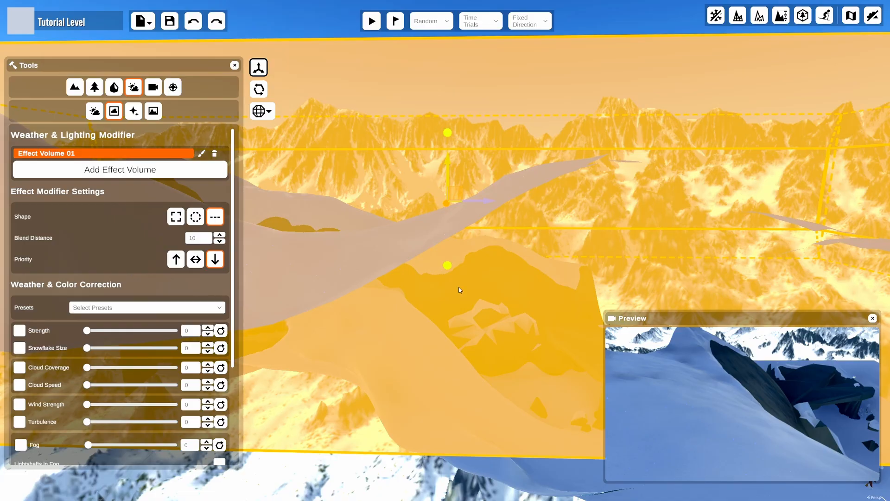
middle_click_drag(459, 287, 461, 235)
right_click_drag(460, 236, 461, 230)
middle_click_drag(461, 229, 449, 136)
left_click_drag(431, 220, 385, 479)
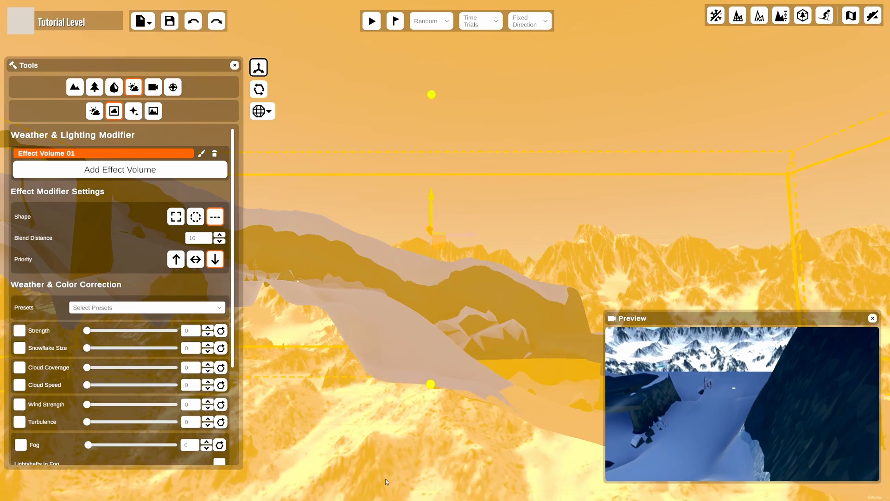
left_click_drag(430, 384, 418, 194)
key("ctrl+z")
key("ctrl+z")
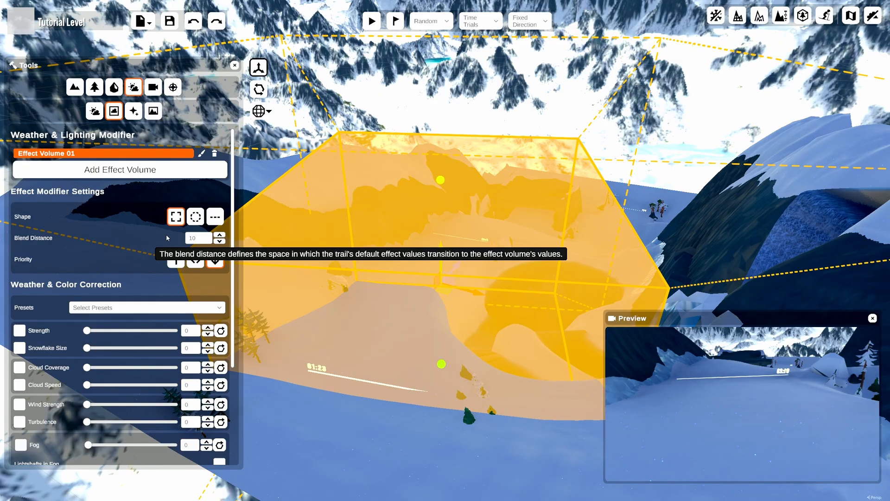
Set the effect volume's blend distance to 25.
left_click(204, 240)
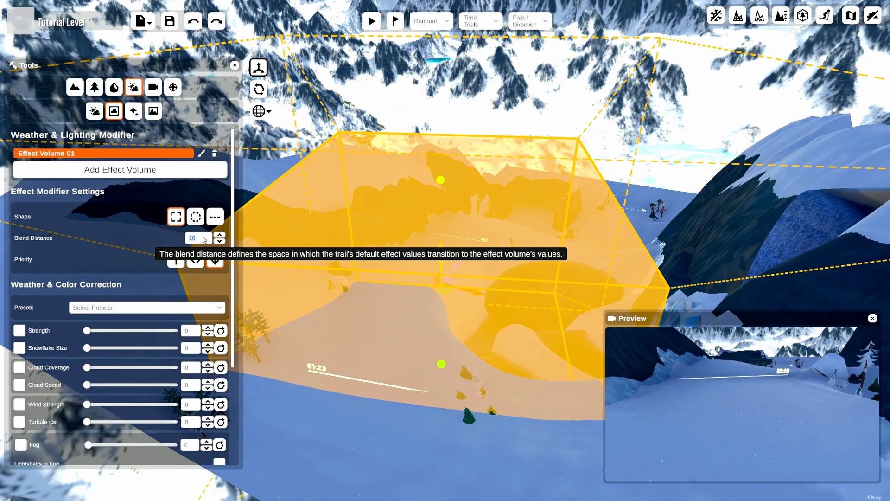
type("5")
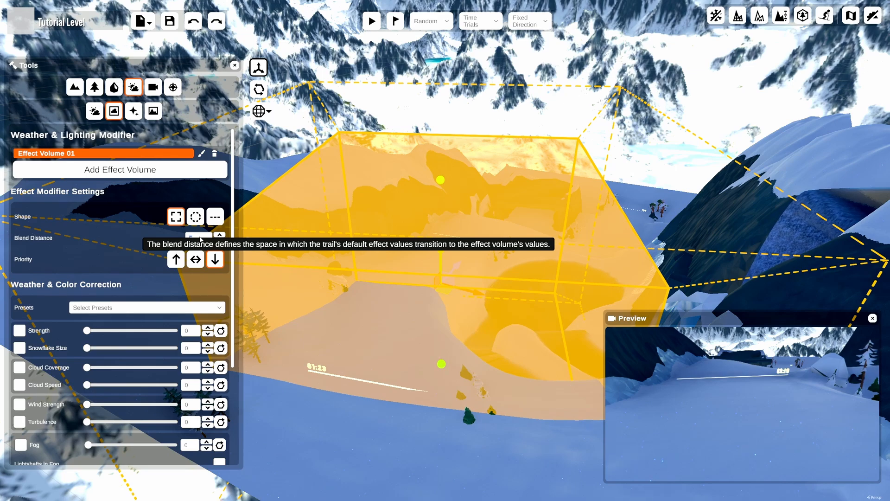
type("25")
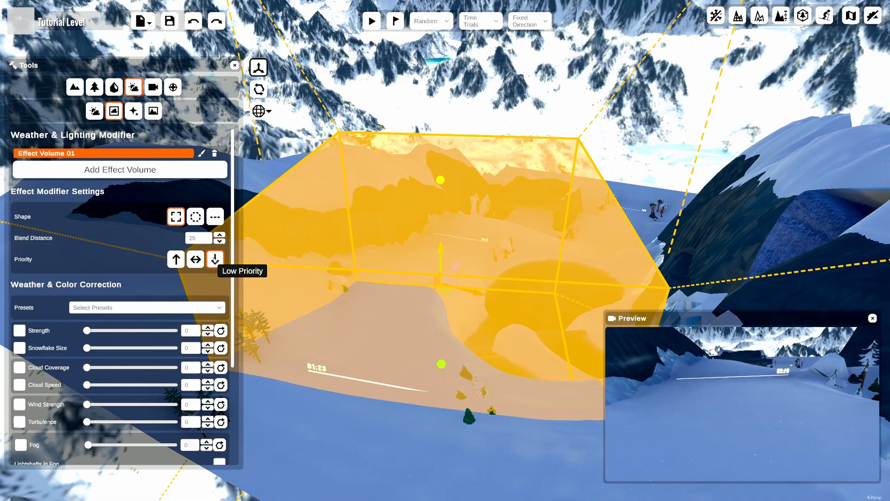
Reposition and rescale the effect volume to fit beneath the rock arch.
scroll(233, 240, "down", 3)
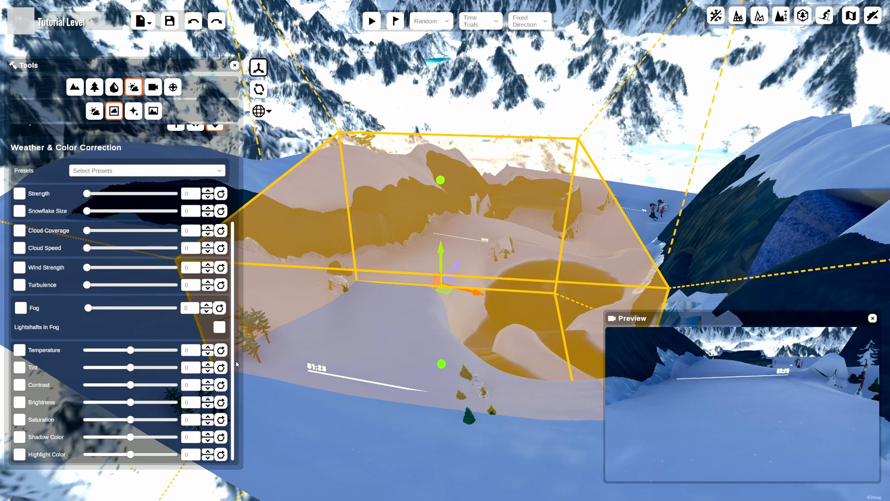
mouse_move(488, 184)
right_mouse_down()
mouse_move(483, 308)
mouse_move(511, 350)
mouse_move(486, 172)
right_mouse_up()
right_click_drag(380, 341, 428, 302)
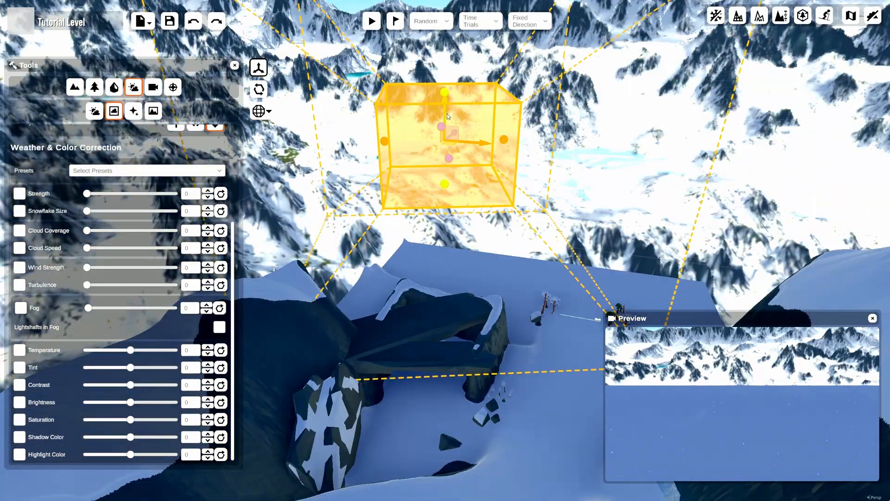
left_click_drag(447, 113, 465, 413)
right_click_drag(465, 412, 397, 363)
mouse_move(428, 310)
left_mouse_down()
mouse_move(437, 281)
mouse_move(419, 296)
left_mouse_up()
key("e")
key("w")
left_click_drag(575, 280, 555, 277)
mouse_move(414, 157)
left_mouse_down()
mouse_move(415, 191)
mouse_move(416, 172)
left_mouse_up()
left_click_drag(423, 367, 424, 352)
left_click_drag(387, 384, 397, 363)
key("e")
left_click_drag(421, 286, 438, 287)
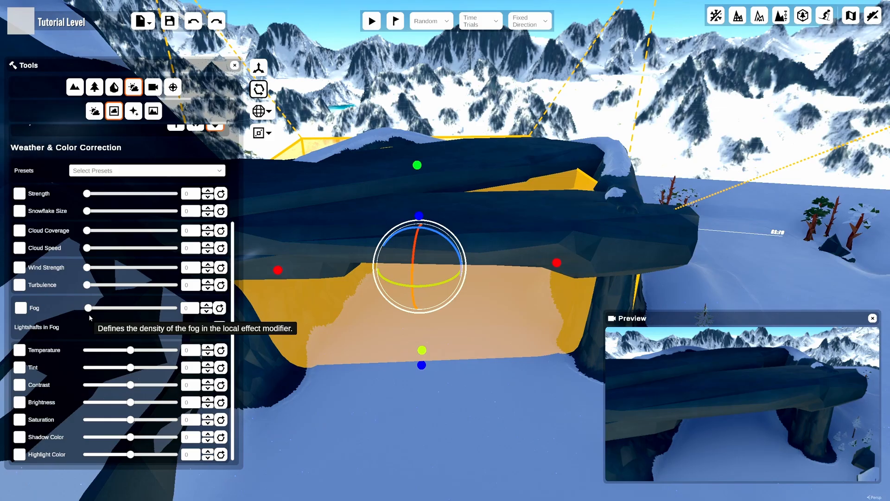
Enable fog in the effect volume at about 0.497.
left_click_drag(89, 308, 132, 311)
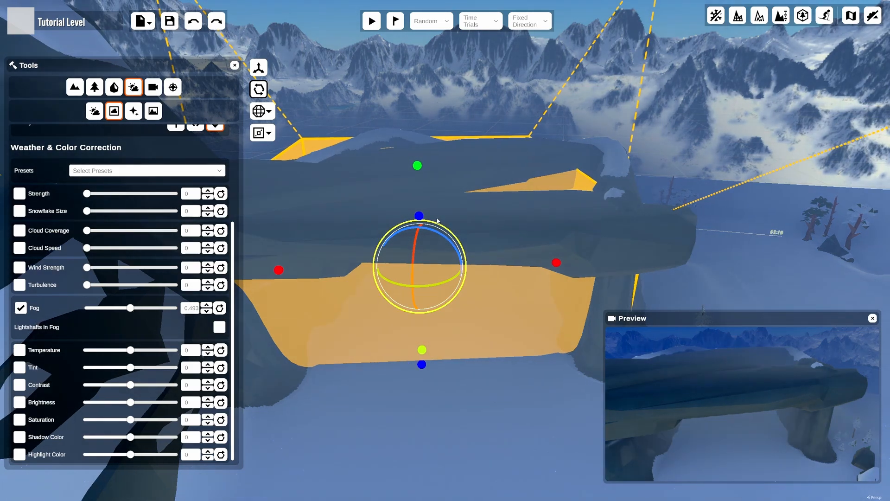
scroll(370, 198, "down", 1)
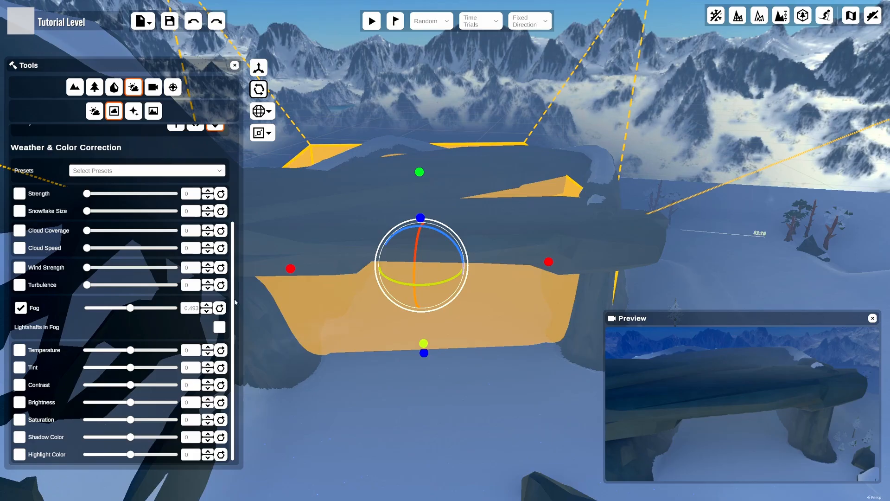
scroll(228, 279, "up", 3)
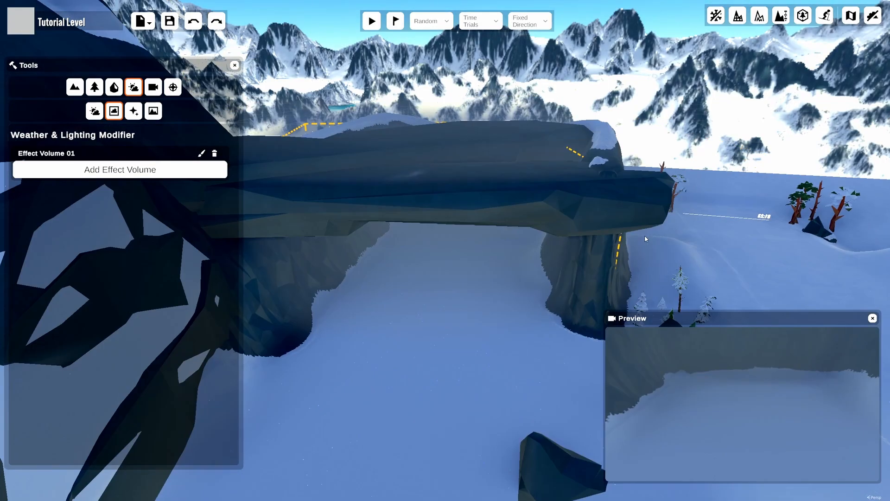
Play-test the level from a chosen spot to ride under the arch, then stop the test.
right_click_drag(576, 149, 560, 6)
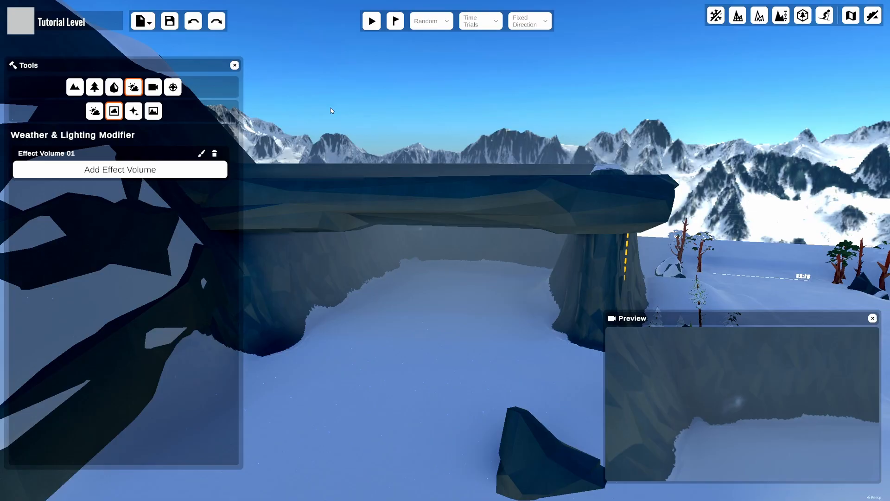
scroll(445, 222, "down", 3)
right_click_drag(465, 236, 453, 321)
scroll(435, 363, "down", 1)
mouse_move(435, 363)
middle_mouse_down()
mouse_move(530, 374)
mouse_move(398, 66)
mouse_move(419, 245)
mouse_move(398, 41)
middle_mouse_up()
left_click(397, 23)
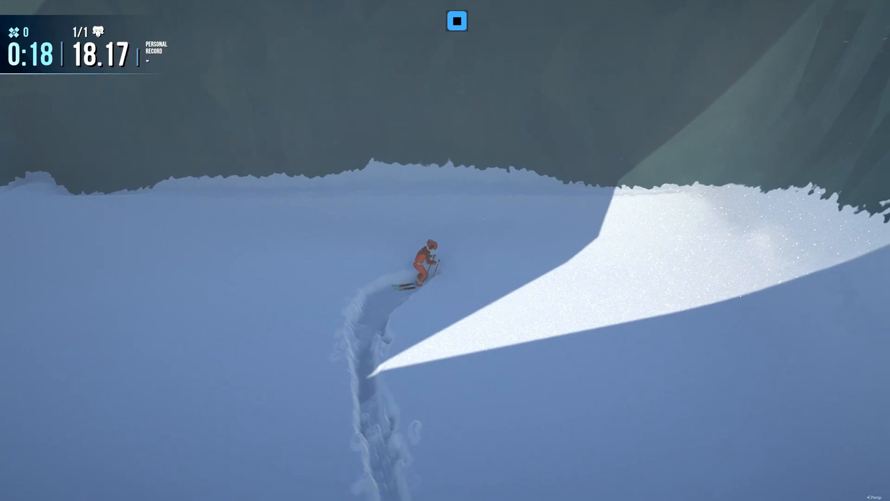
left_click(456, 20)
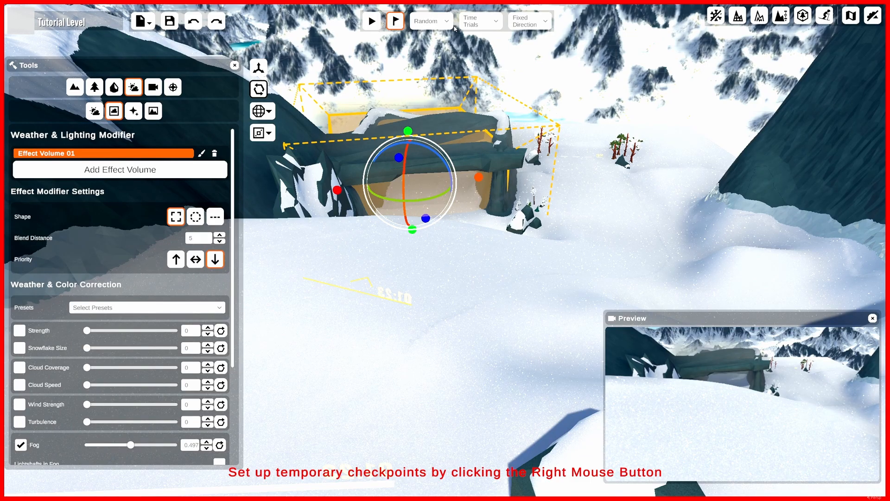
Set the volume's snow strength and snowflake size to 1.
scroll(116, 139, "down", 3)
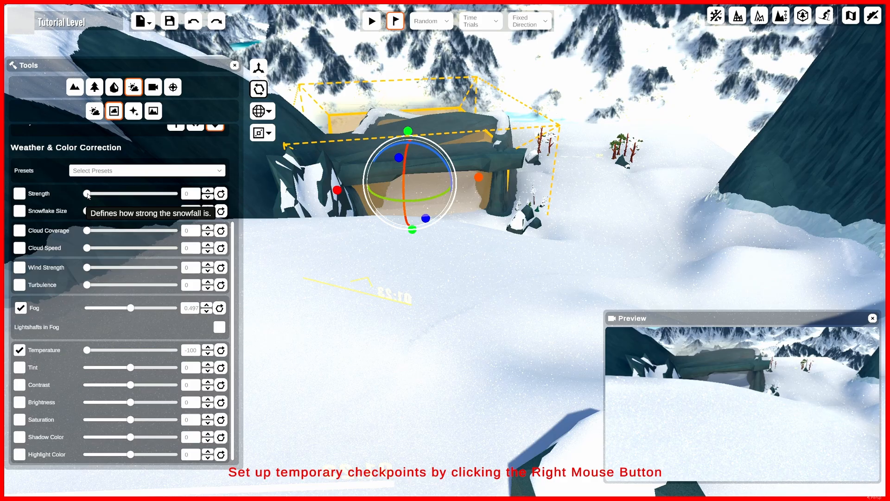
left_click_drag(87, 194, 136, 211)
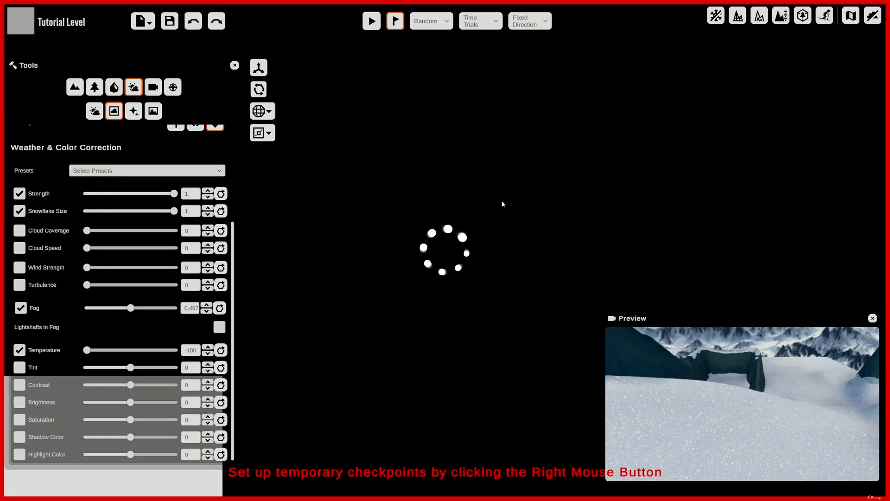
Play-test the level, skiing under the rock arch through the fog and snow volume, then return to the editor.
key("w")
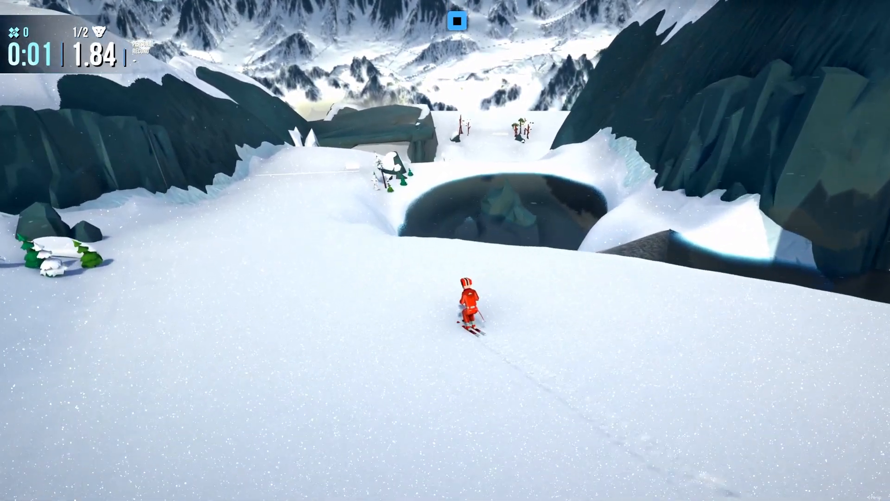
key("a")
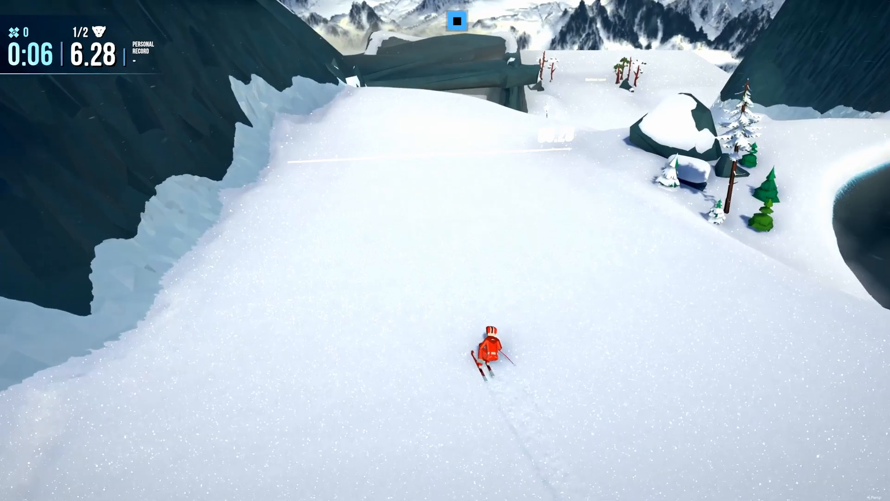
key("d")
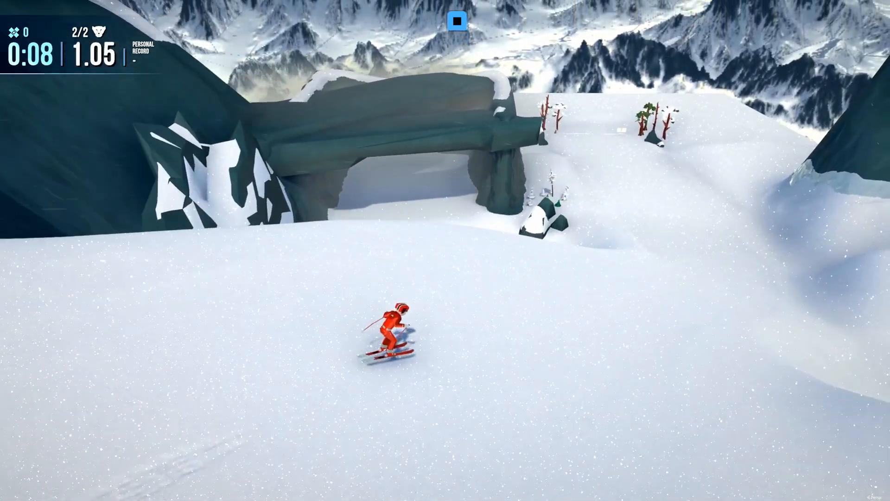
key("a")
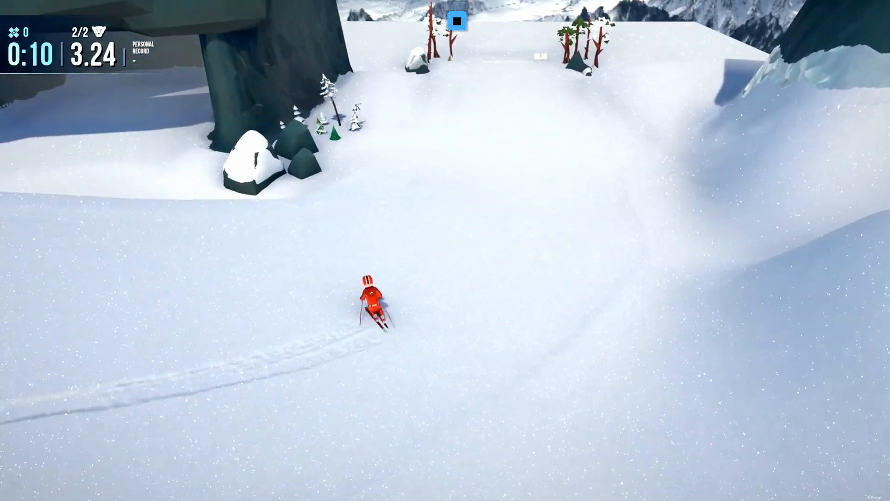
key("a")
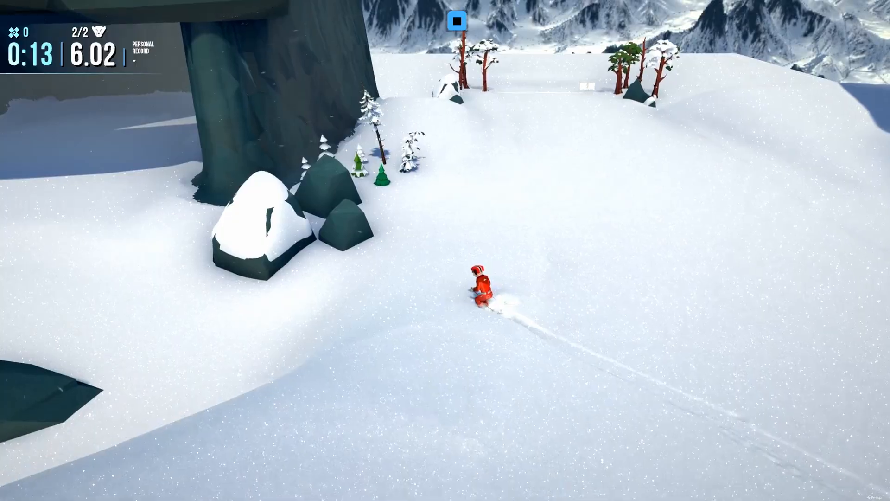
key("a")
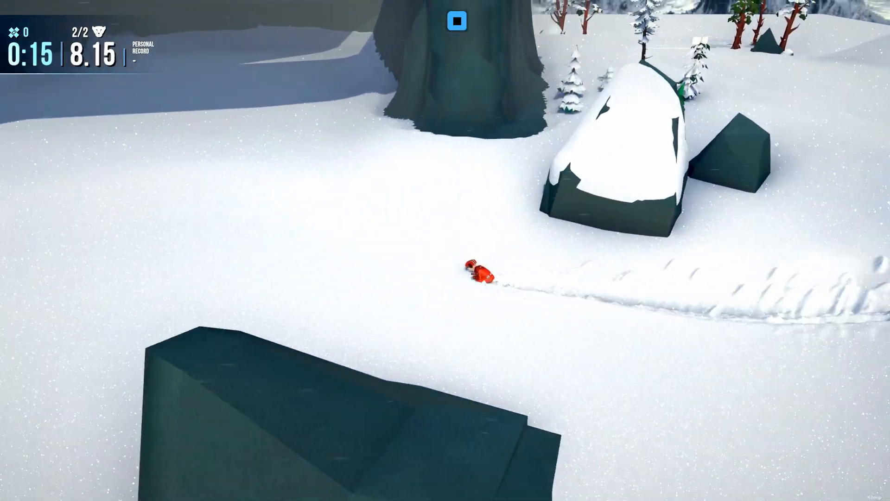
key("d")
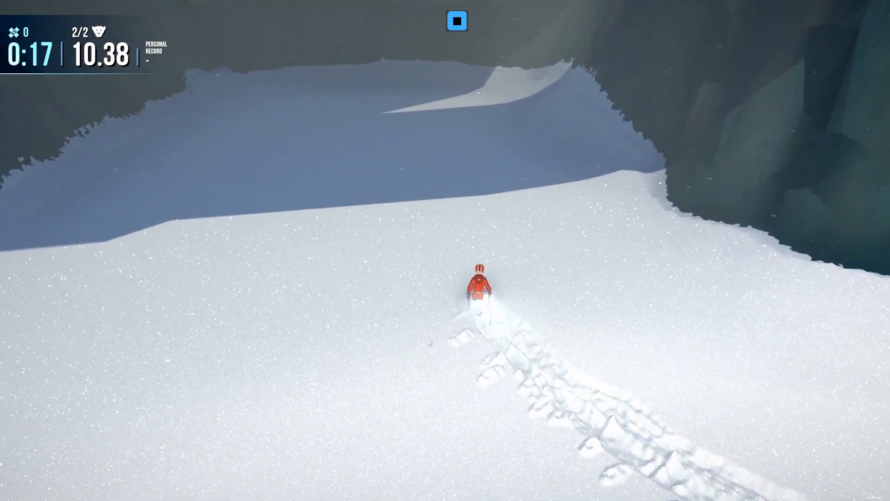
key("w")
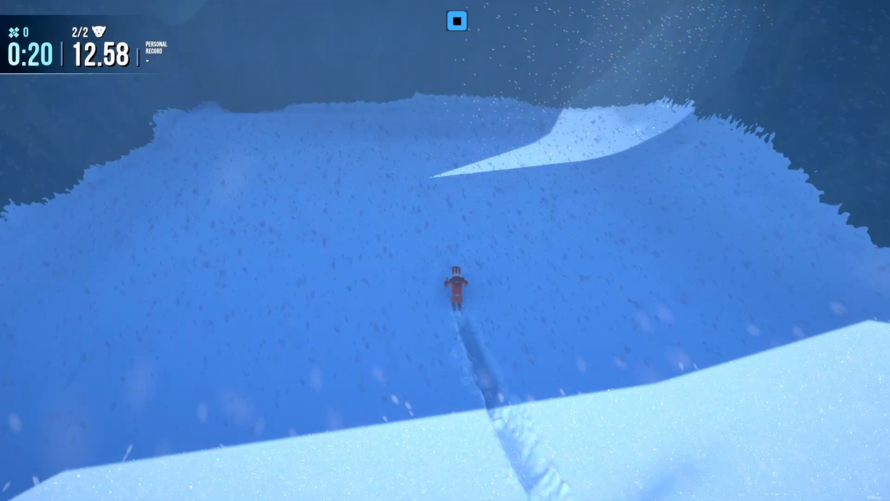
key("w")
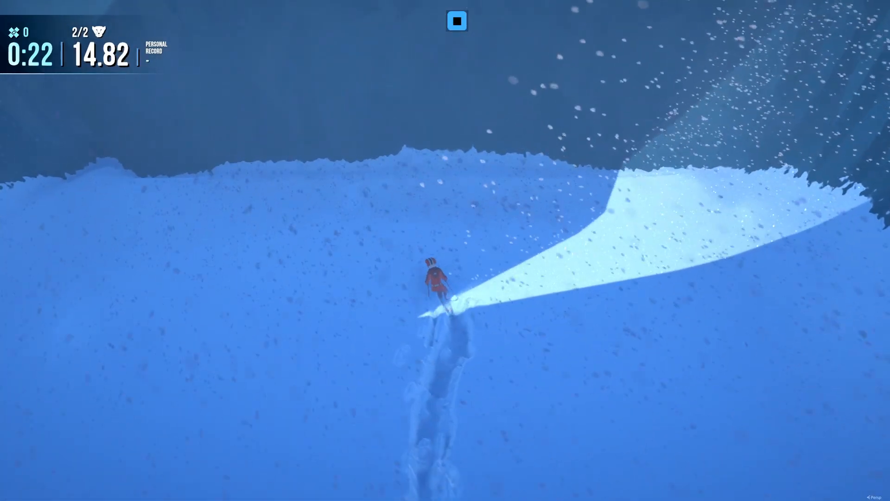
key("w")
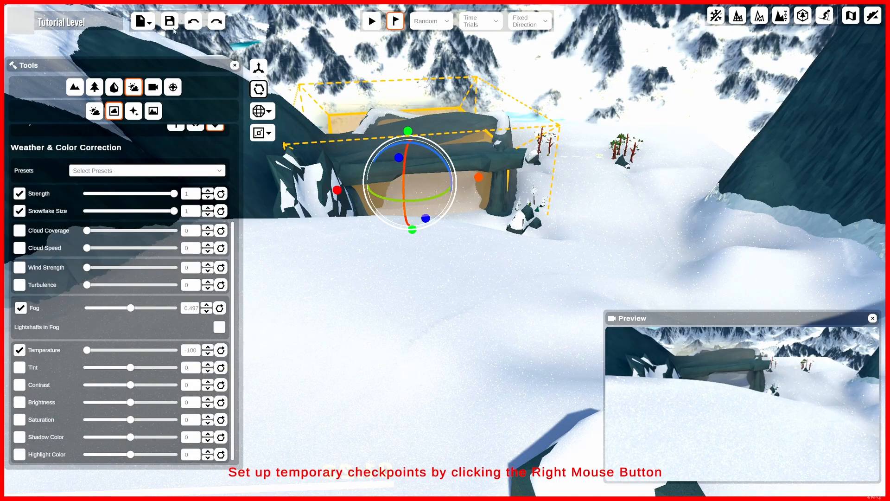
Open the Editor Example Level to study its existing effect volumes.
left_click(175, 27)
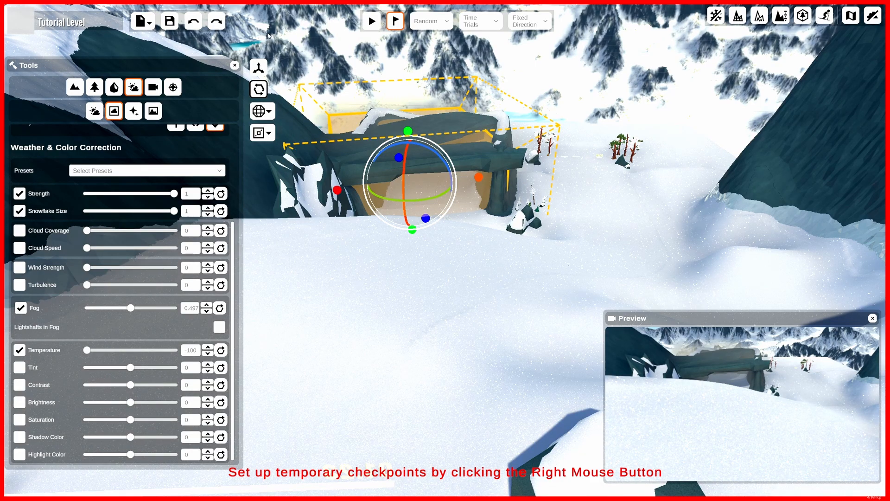
left_click(141, 27)
left_click(153, 120)
left_click(447, 265)
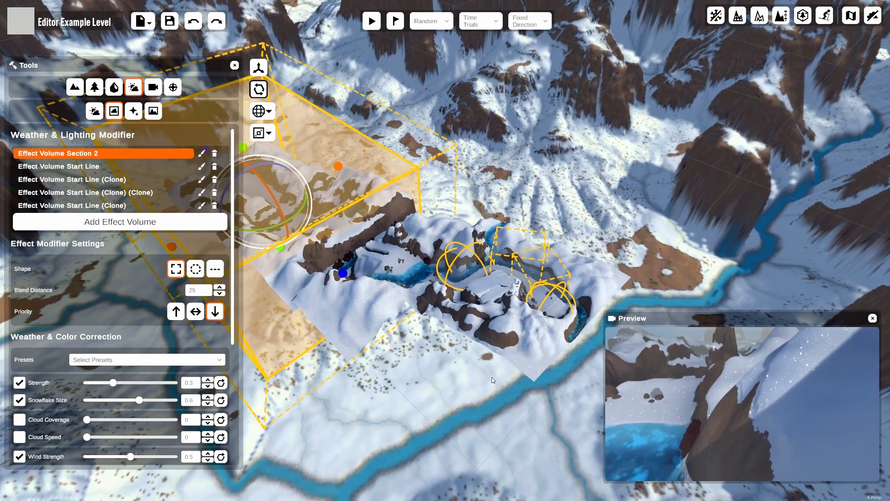
Examine the example level's effect volumes around the river canyon, selecting the Effect Volume Start Line to view its settings.
scroll(493, 380, "up", 4)
right_click_drag(492, 380, 388, 335)
scroll(388, 335, "up", 4)
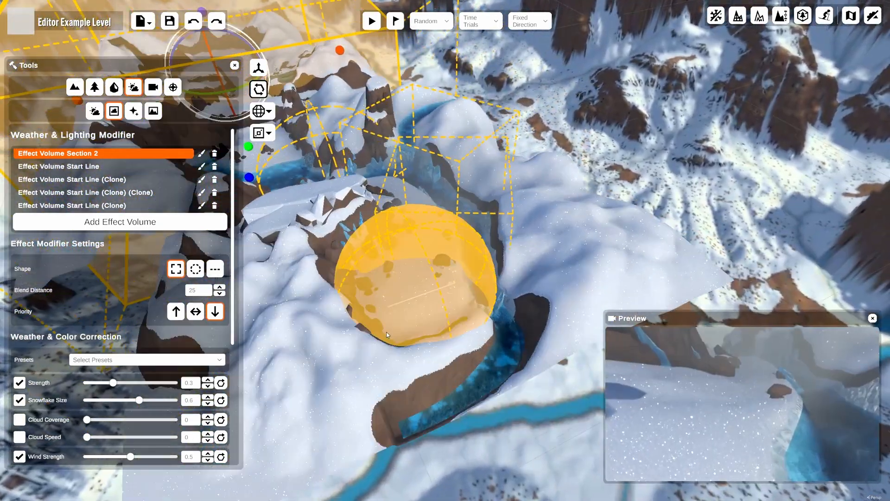
middle_click_drag(387, 333, 423, 392)
left_click(431, 374)
middle_click_drag(474, 253, 510, 282)
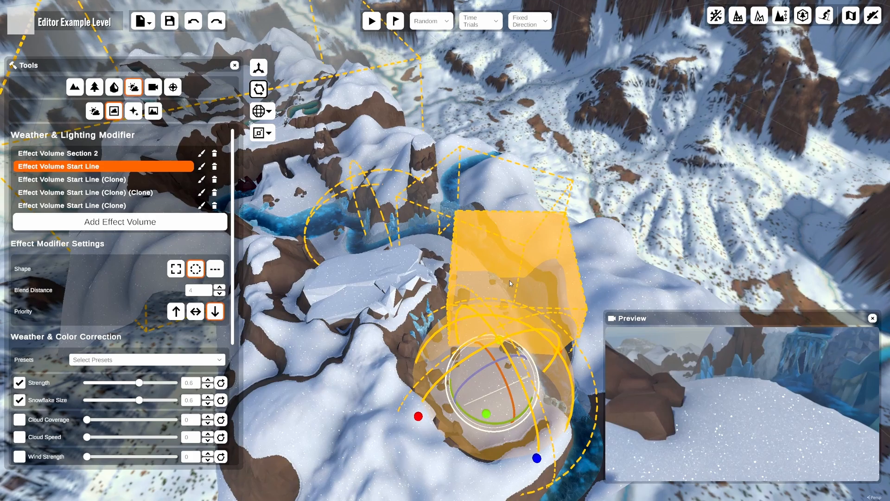
left_click(510, 281)
Select the other effect volumes in turn to compare their weather and color correction settings.
left_click(452, 196)
left_click(504, 348)
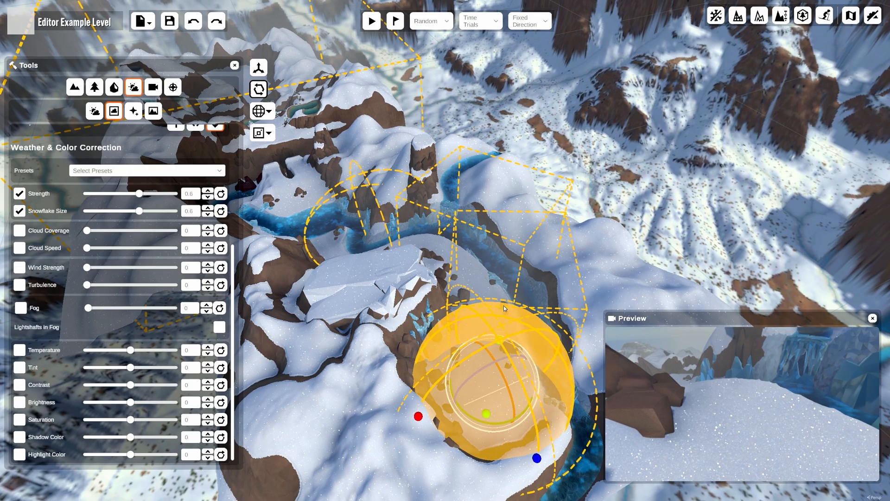
left_click(501, 273)
left_click(487, 207)
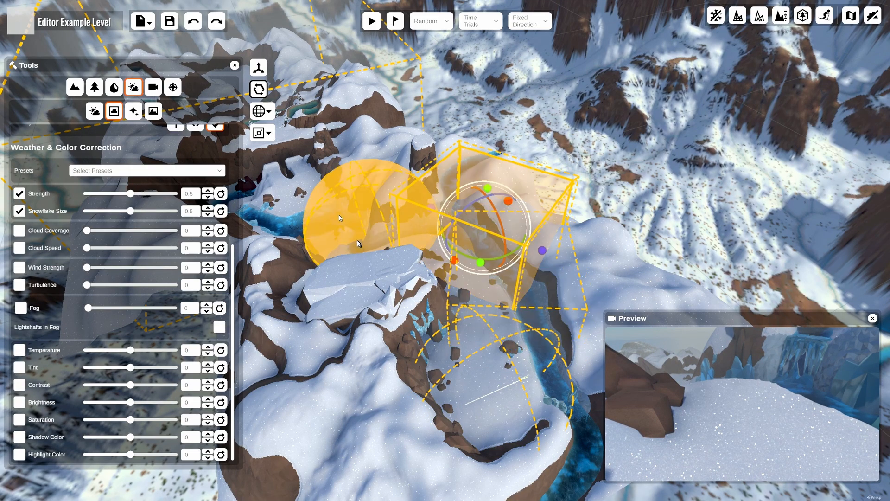
left_click(358, 244)
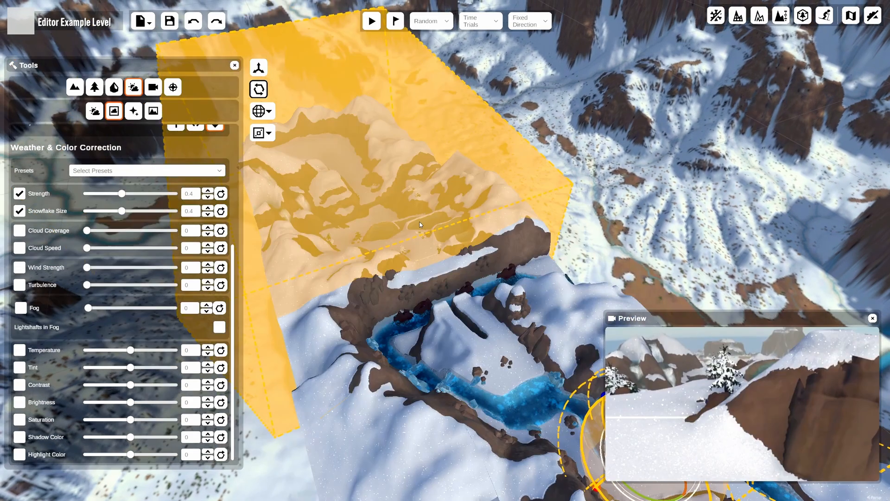
left_click(425, 269)
scroll(445, 400, "up", 5)
mouse_move(385, 290)
right_mouse_down()
mouse_move(447, 352)
mouse_move(398, 286)
right_mouse_up()
scroll(447, 352, "up", 4)
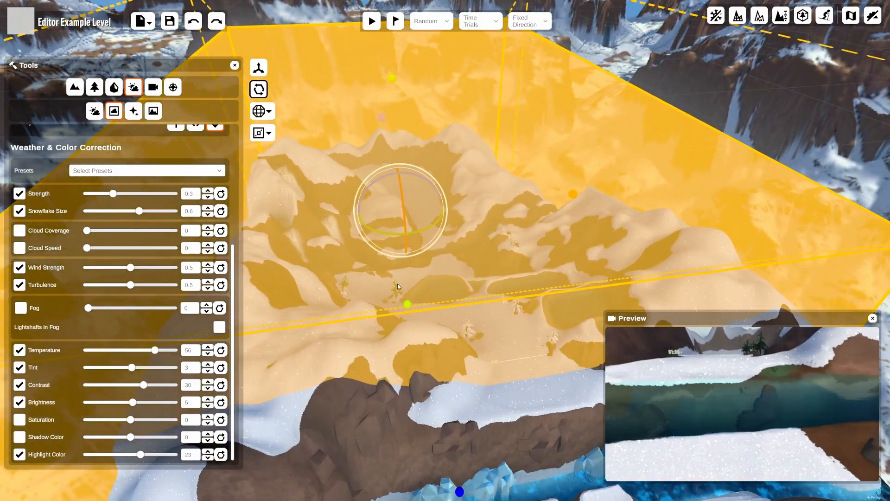